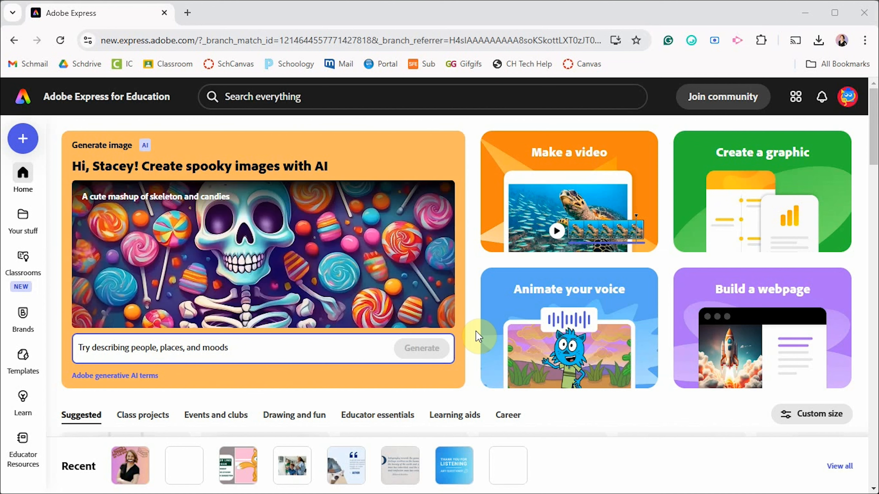
scroll(477, 341, "down", 10)
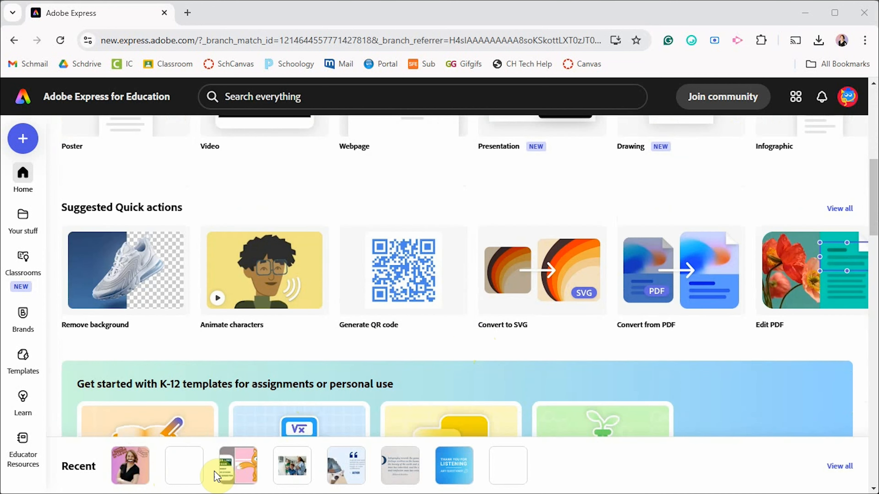
scroll(373, 341, "up", 10)
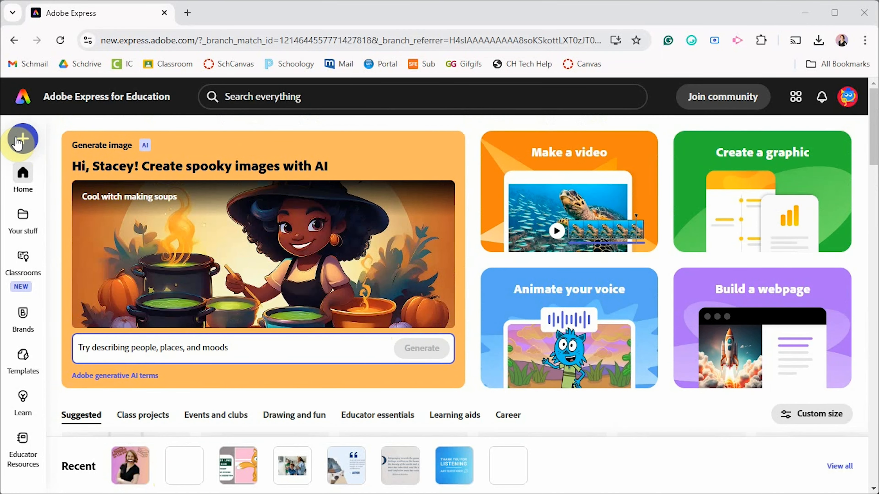
Create a new custom-size file 11.5 in wide and 3.75 in high.
left_click(19, 139)
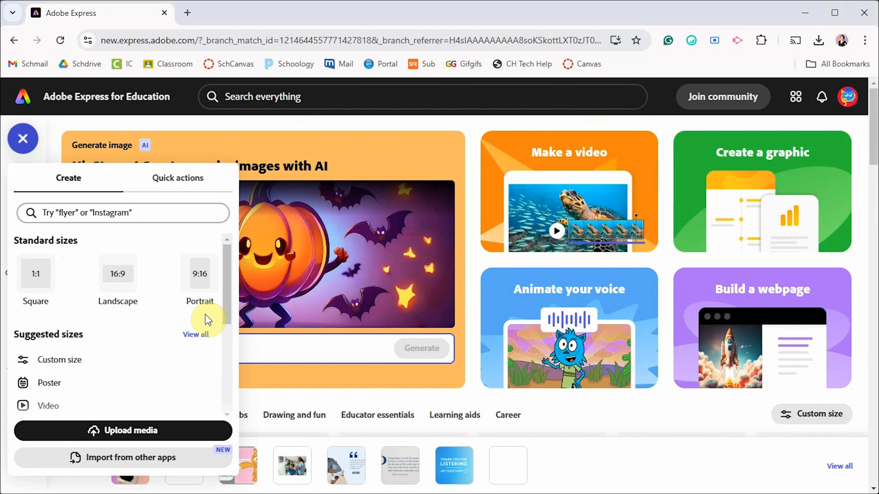
left_click(84, 362)
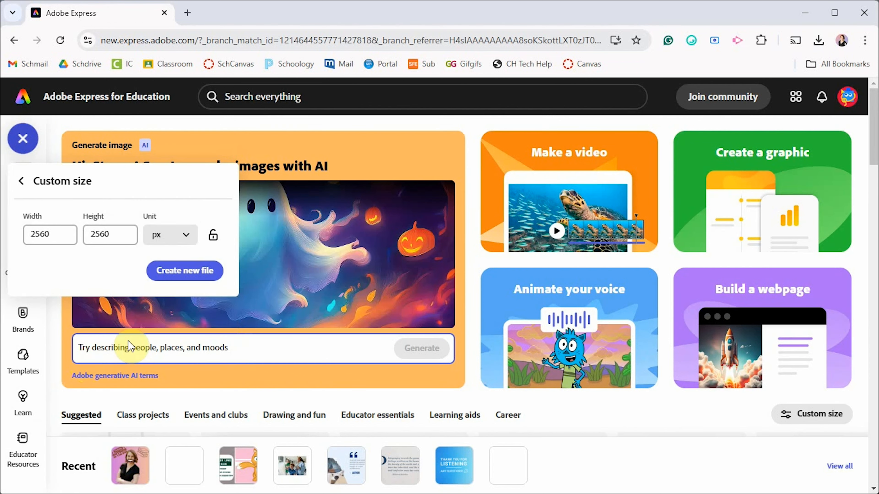
left_click(192, 239)
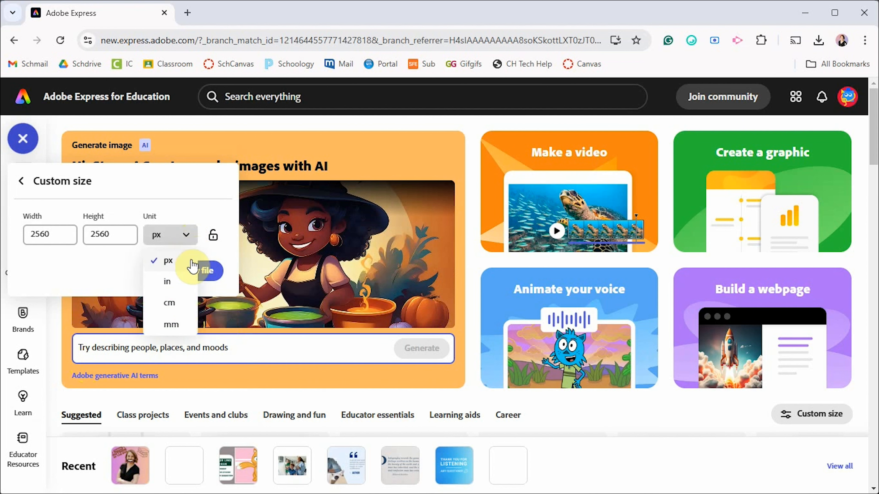
left_click(175, 288)
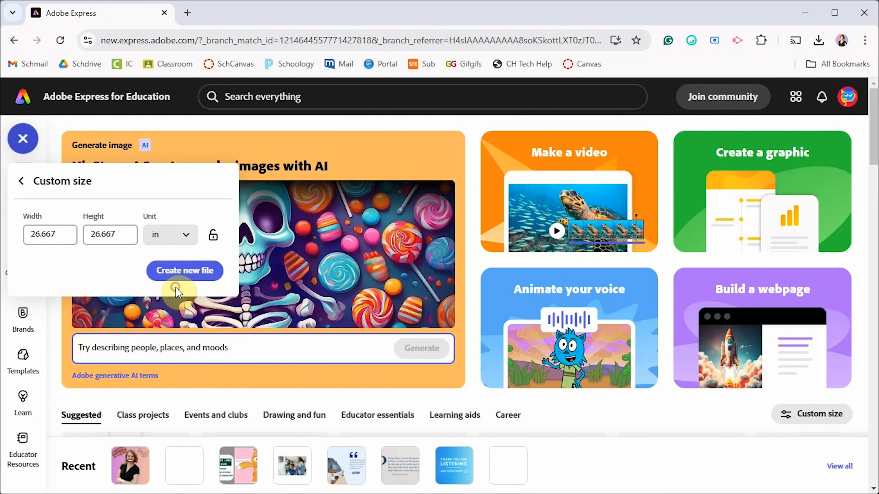
left_click_drag(68, 234, 15, 238)
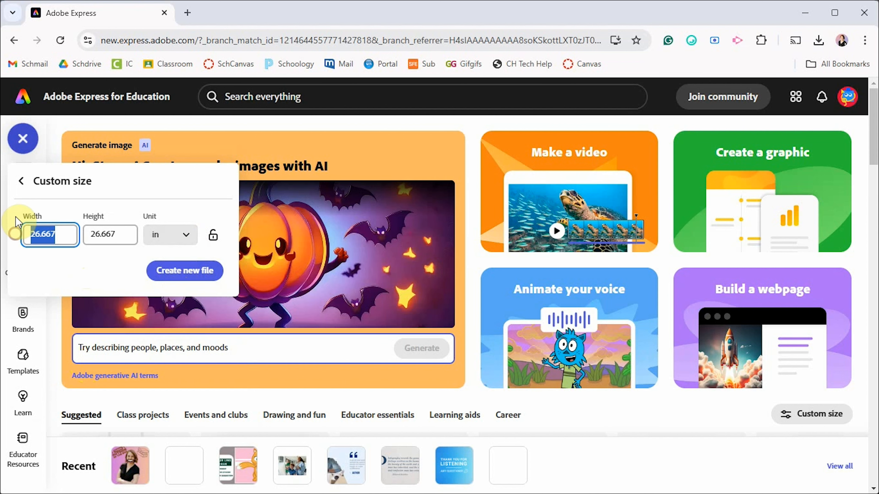
type("11.5")
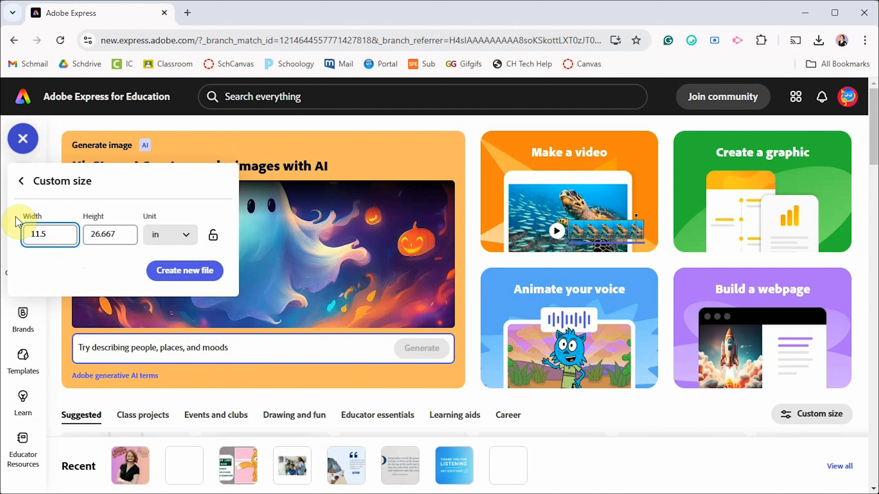
key("Tab")
type("3")
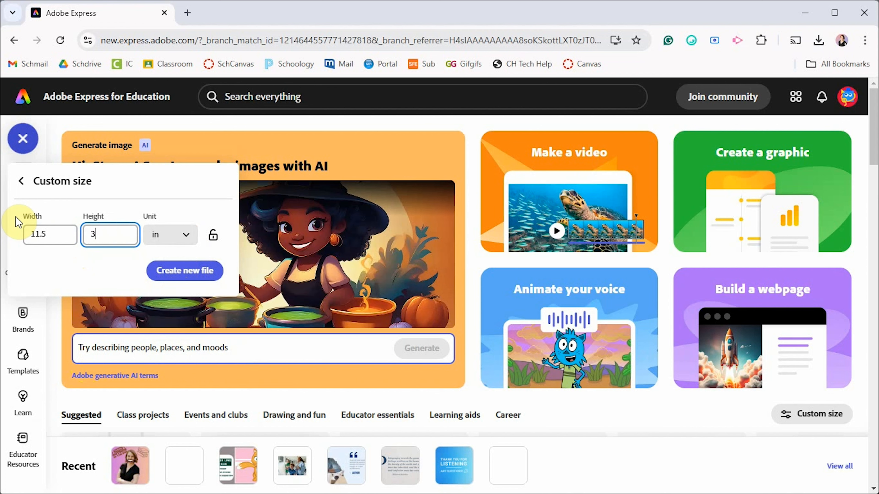
type(".75")
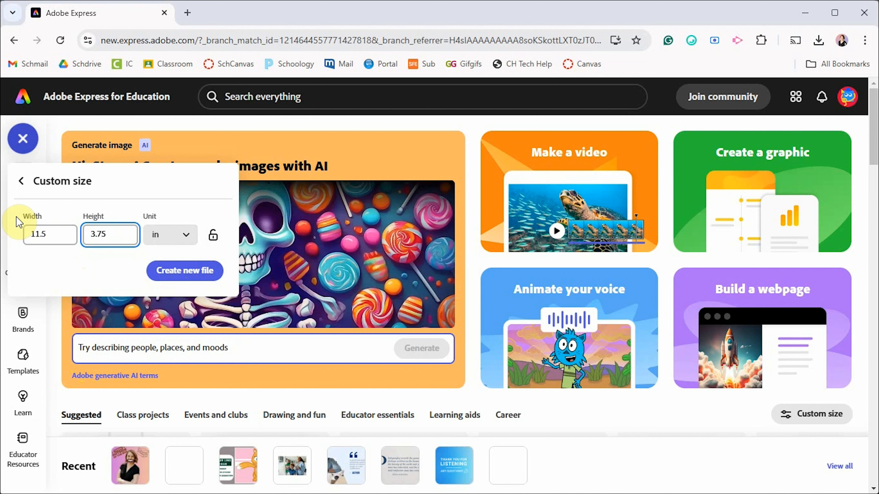
left_click(196, 270)
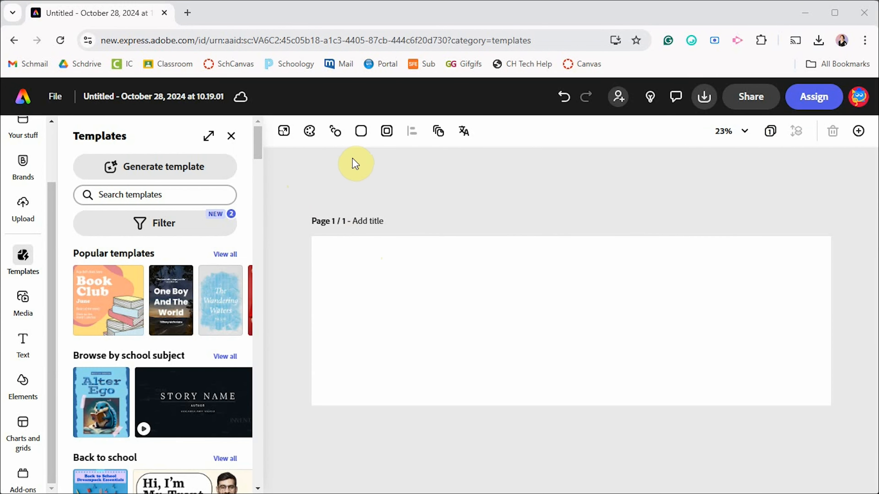
Set the page's background to the custom brick-red colour #963B3B.
left_click(361, 132)
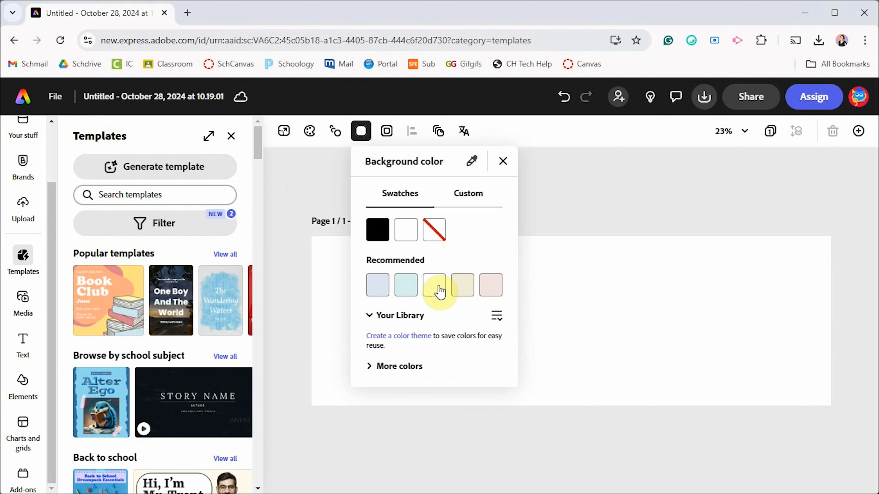
left_click(371, 367)
scroll(463, 354, "down", 5)
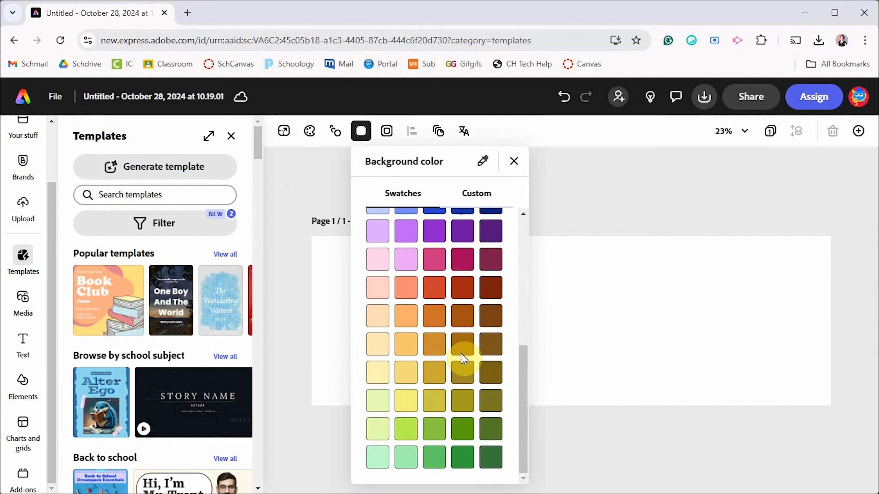
scroll(462, 360, "up", 5)
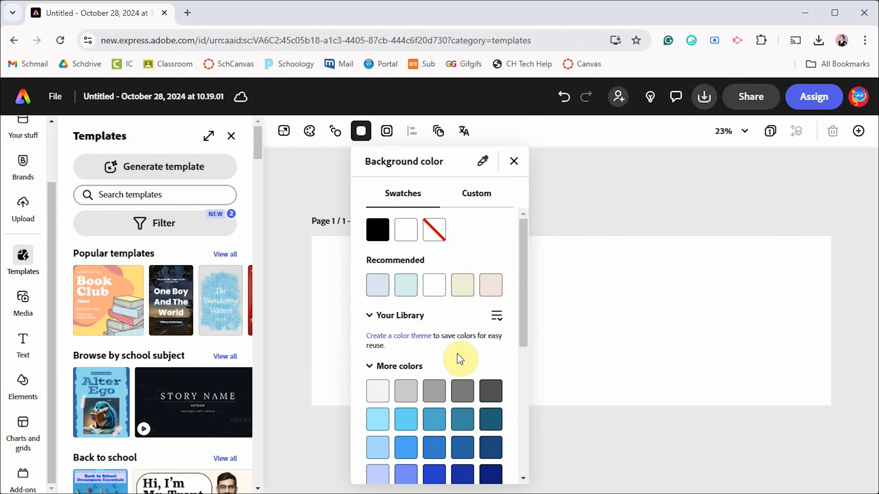
left_click(483, 197)
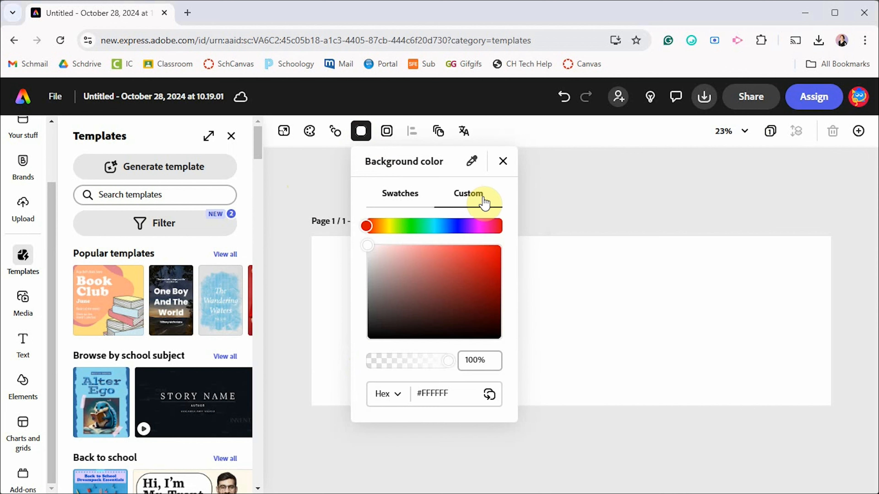
left_click(423, 288)
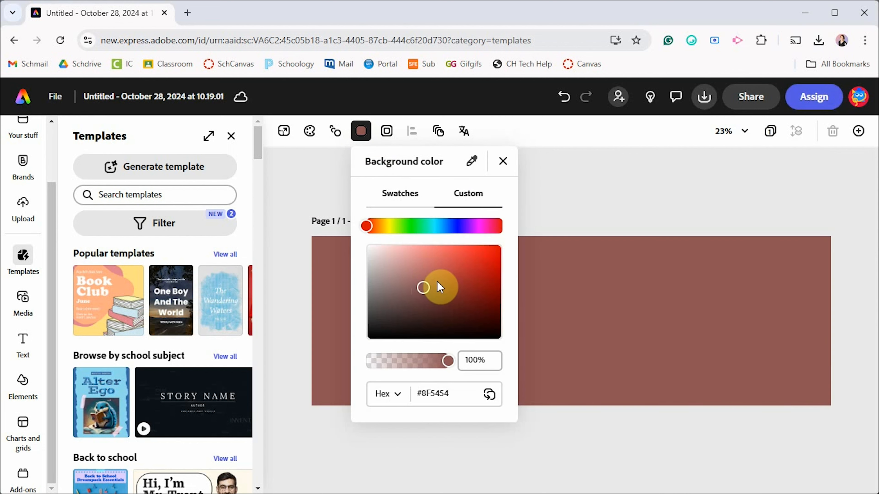
left_click(450, 284)
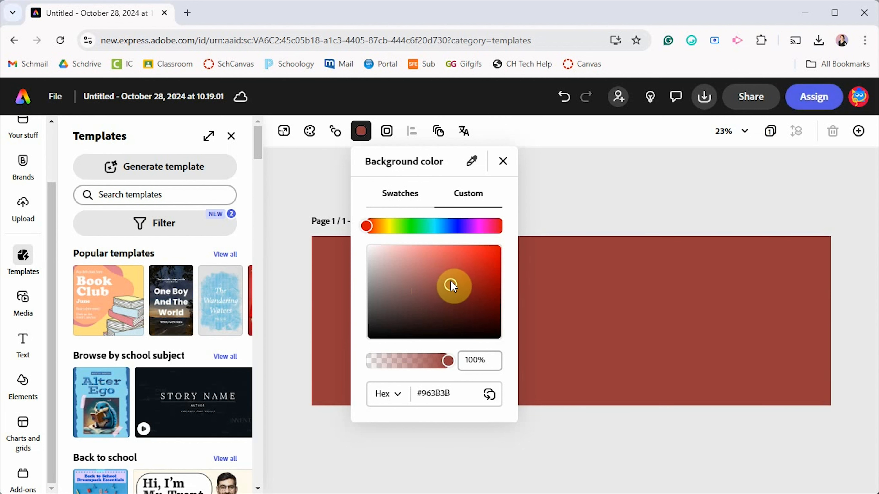
left_click(504, 161)
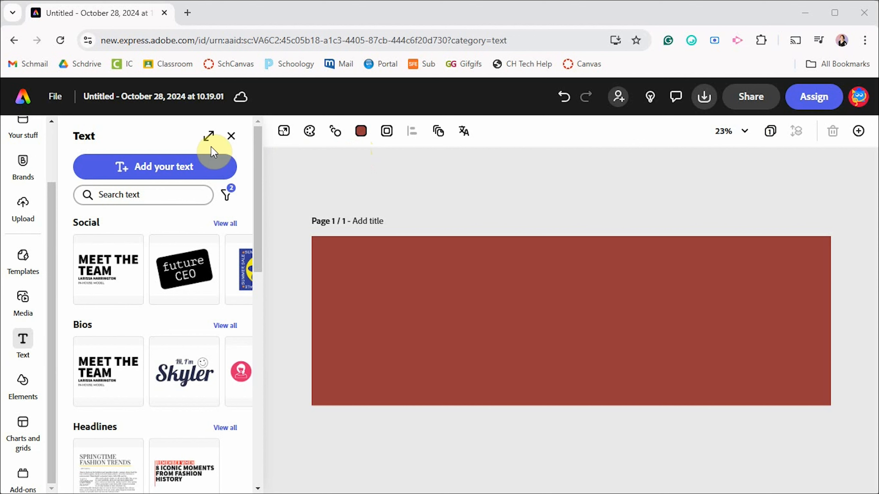
Add a text box reading "Smitten for SMITH" to the page.
left_click(142, 173)
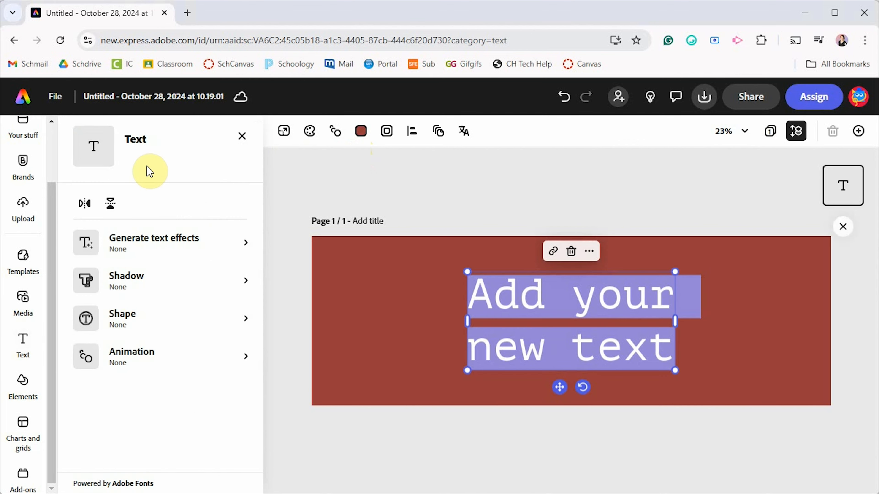
type("S")
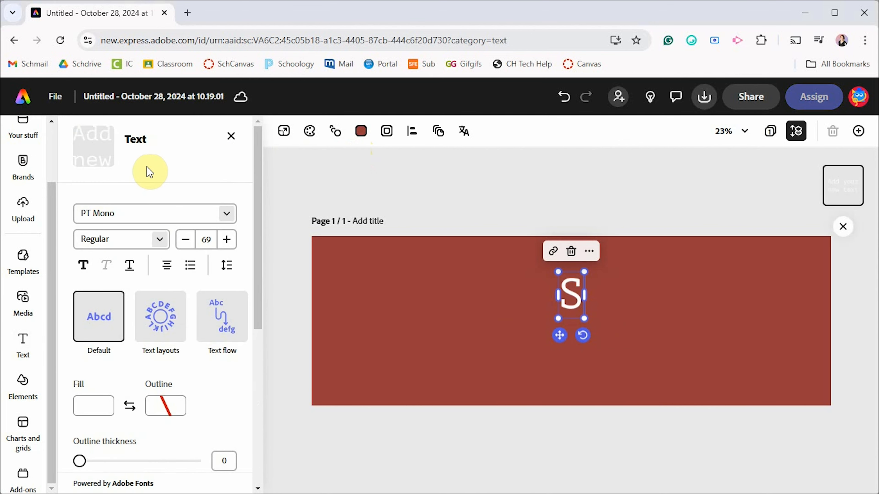
type("mitten for SMITH")
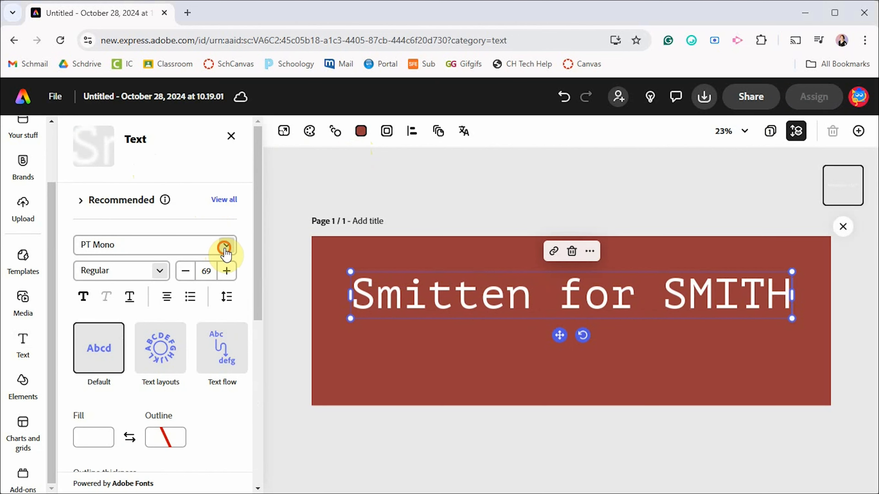
Set the "Smitten for SMITH" text's font to Alfarn Regular and change its alignment.
left_click(226, 248)
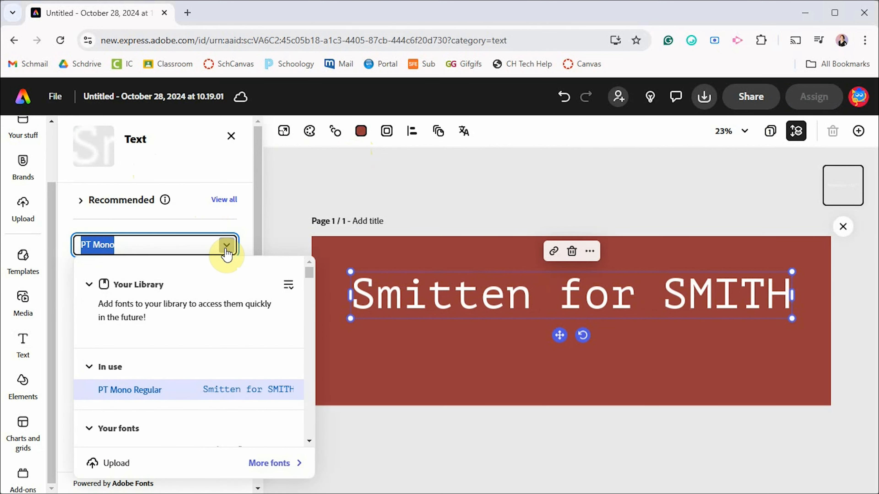
scroll(227, 360, "down", 10)
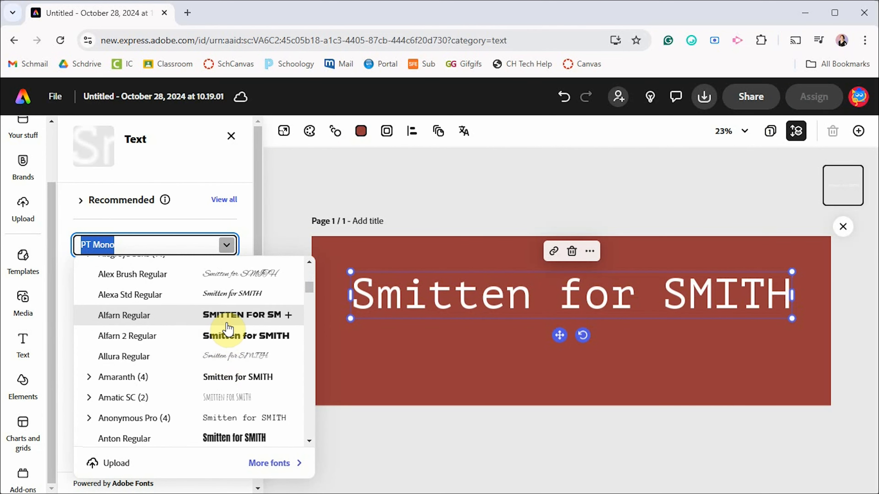
left_click(227, 324)
left_click(161, 276)
left_click(161, 280)
left_click(170, 301)
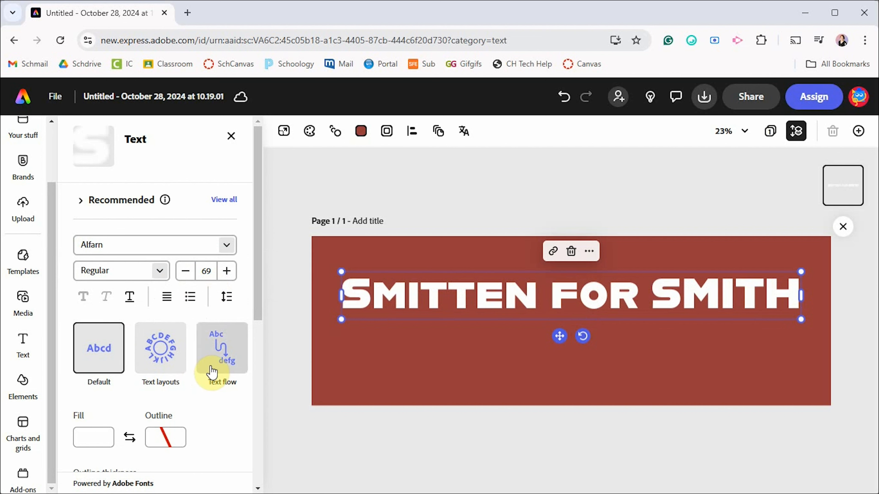
Fill the whole "Smitten for SMITH" text with the custom blue #3F45CC.
scroll(222, 415, "down", 1)
scroll(221, 415, "down", 1)
left_click(99, 309)
left_click(220, 250)
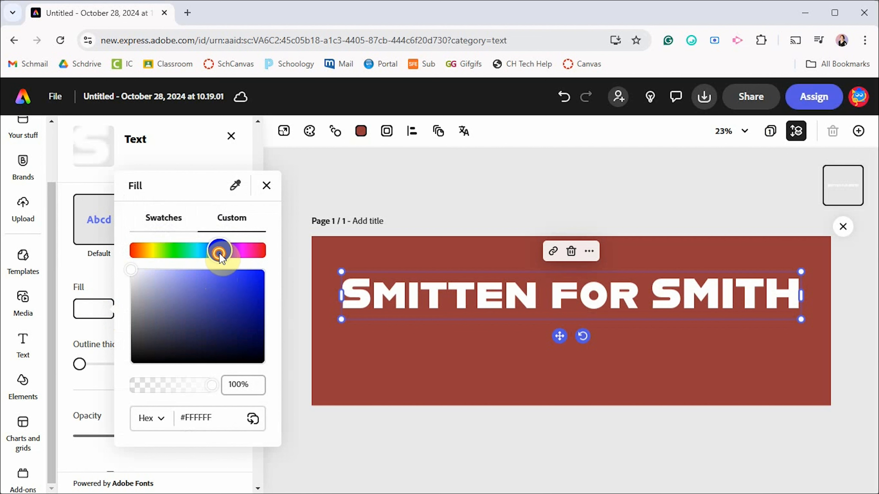
left_click(267, 186)
left_click_drag(343, 294, 792, 308)
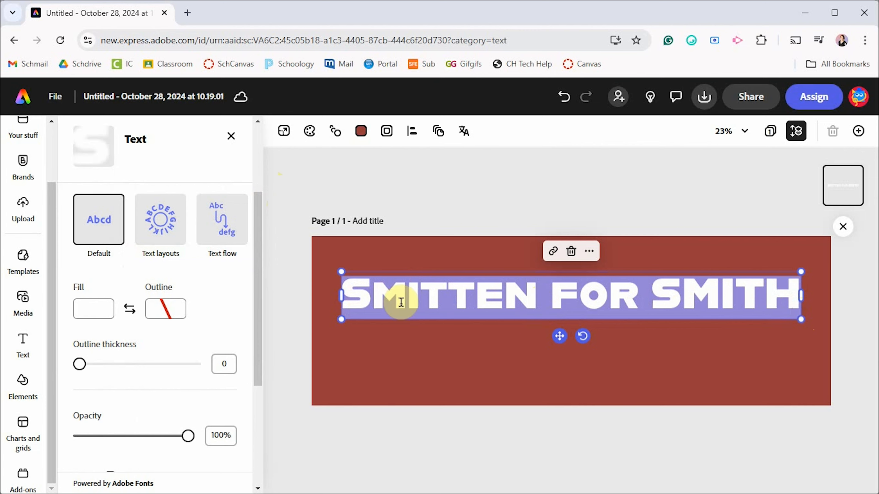
left_click(88, 308)
left_click(224, 288)
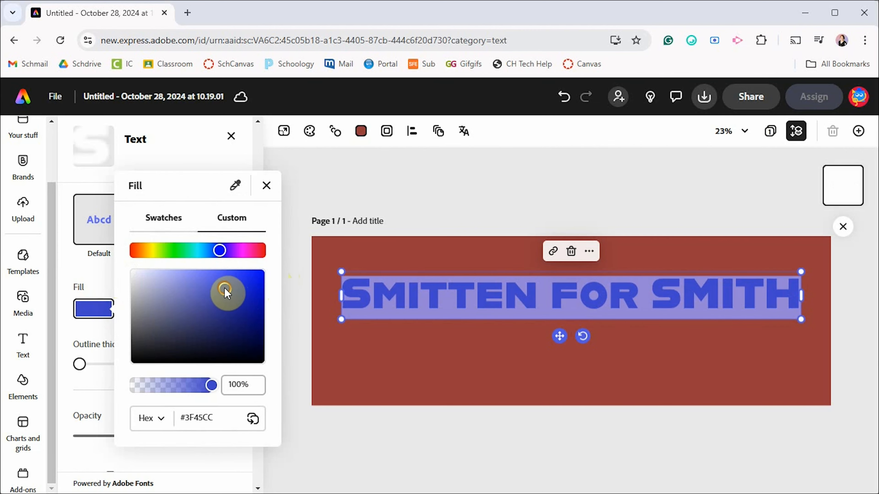
left_click(266, 186)
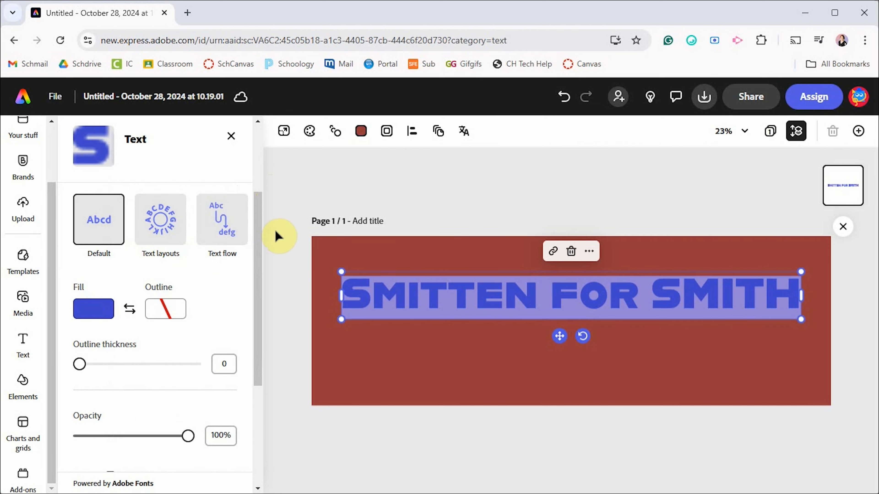
Give the blue text a pale lavender outline with a thickness of 13.
left_click_drag(81, 364, 96, 377)
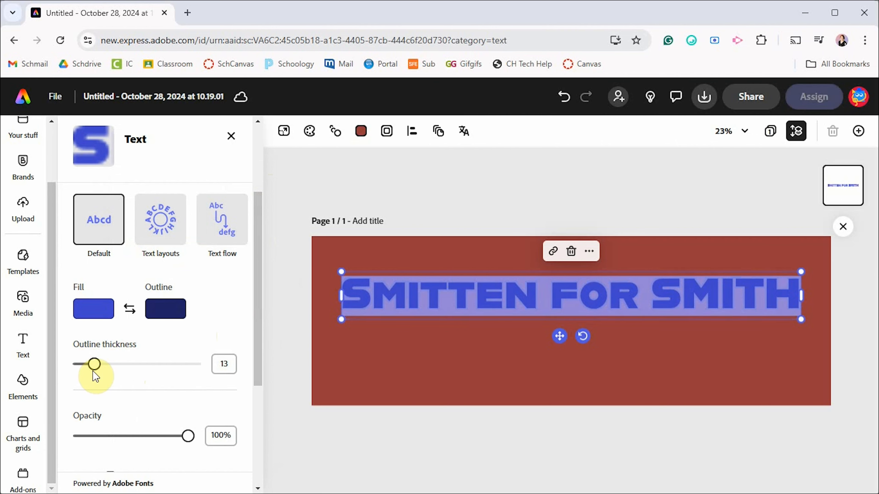
left_click(166, 314)
left_click(215, 275)
left_click(162, 343)
scroll(174, 394, "down", 2)
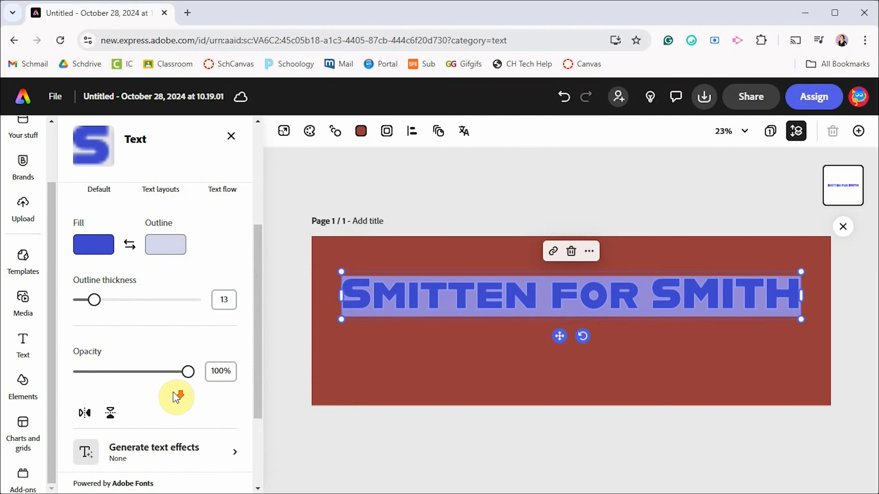
scroll(171, 400, "down", 2)
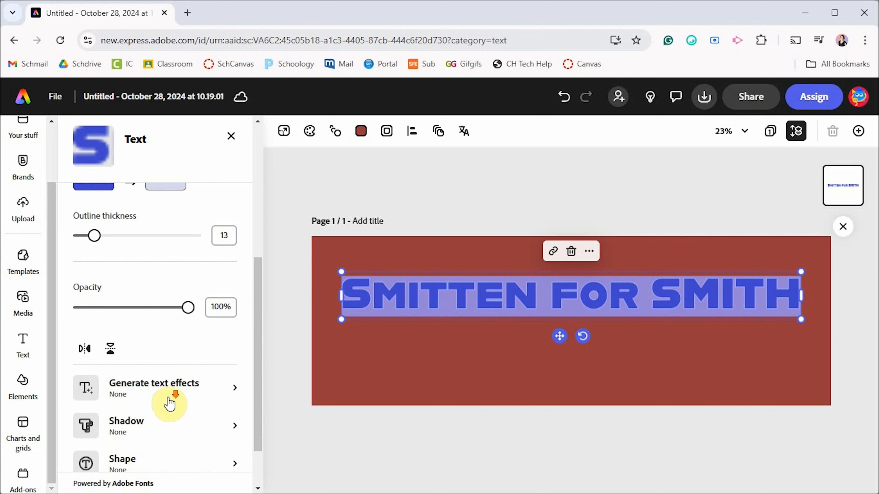
scroll(170, 403, "down", 2)
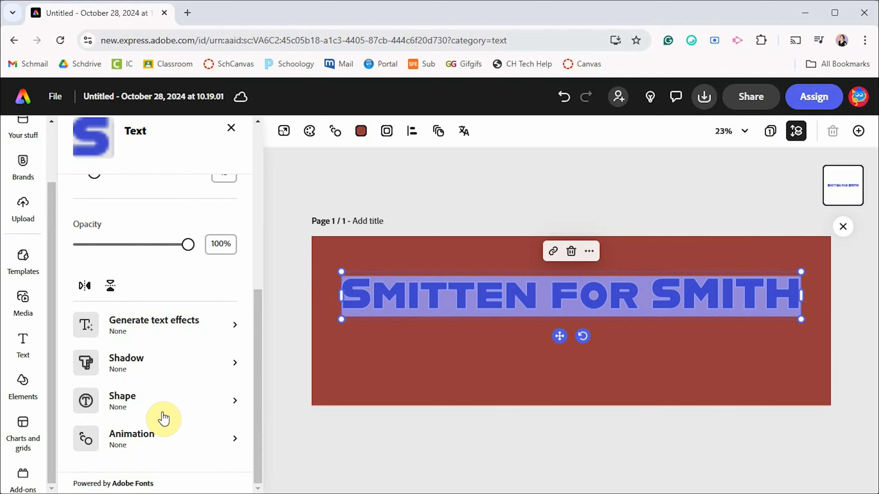
Browse the ready-made text designs and add the black "future CEO" design from the Social group to the page.
left_click(24, 347)
scroll(146, 325, "down", 6)
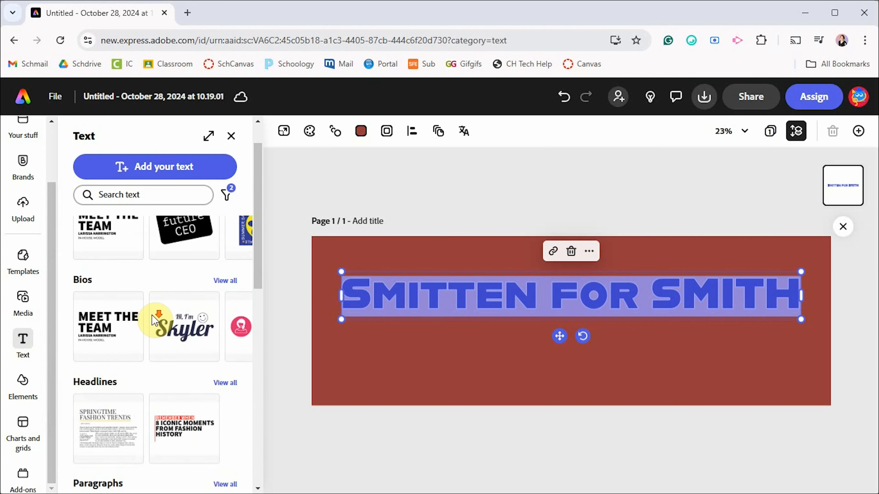
scroll(152, 331, "down", 5)
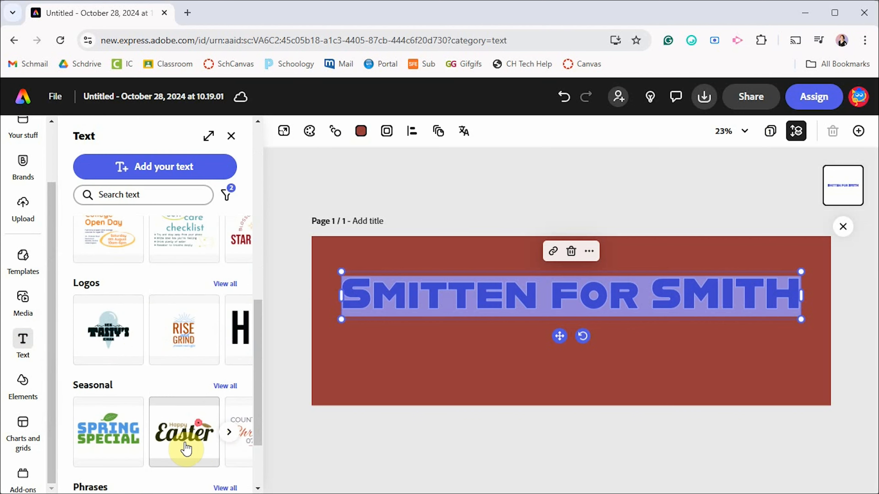
scroll(176, 447, "up", 4)
scroll(167, 446, "up", 10)
left_click(182, 266)
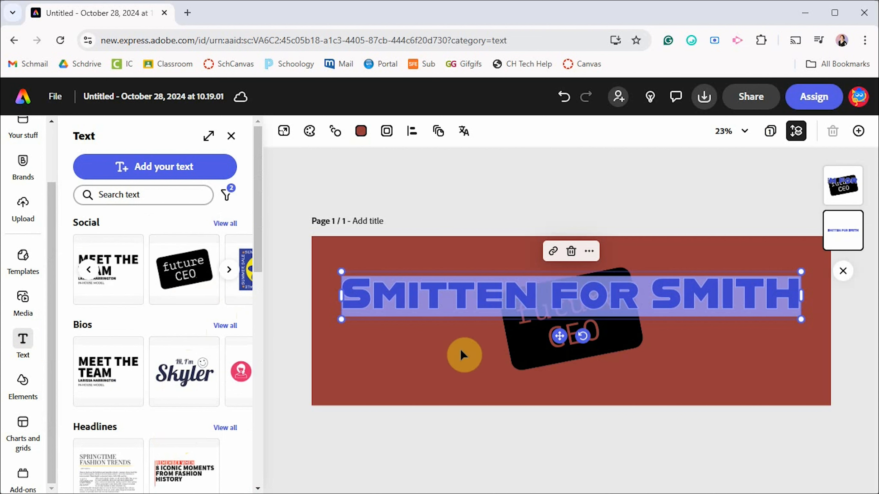
Move the black "future CEO" design below the headline, straighten it and replace its text with "2044 Presidential Candidate".
left_click(524, 364)
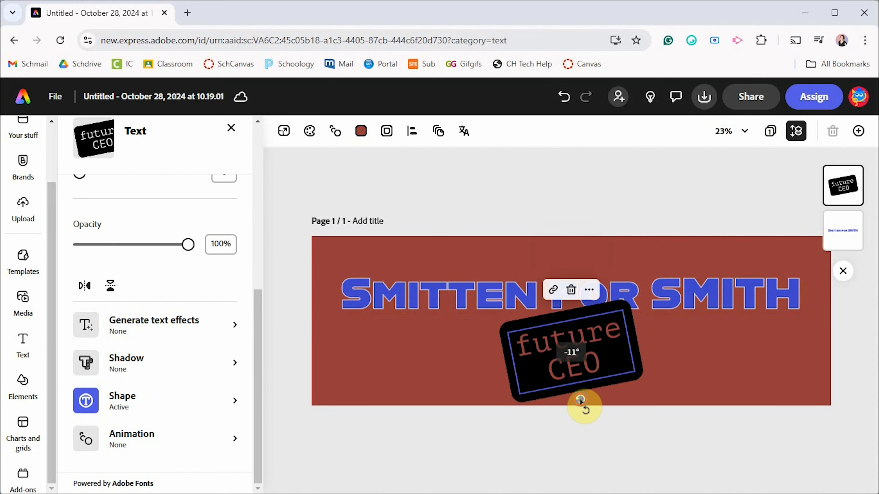
double_click(576, 362)
type("20")
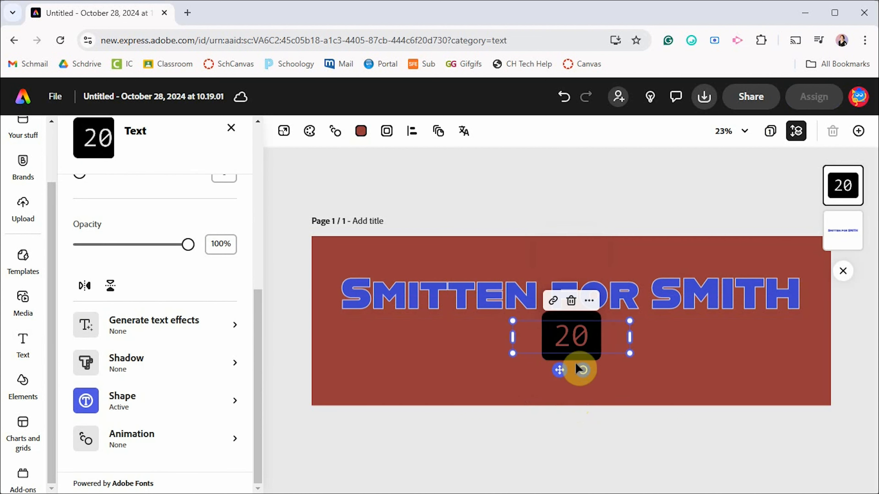
type("44 President")
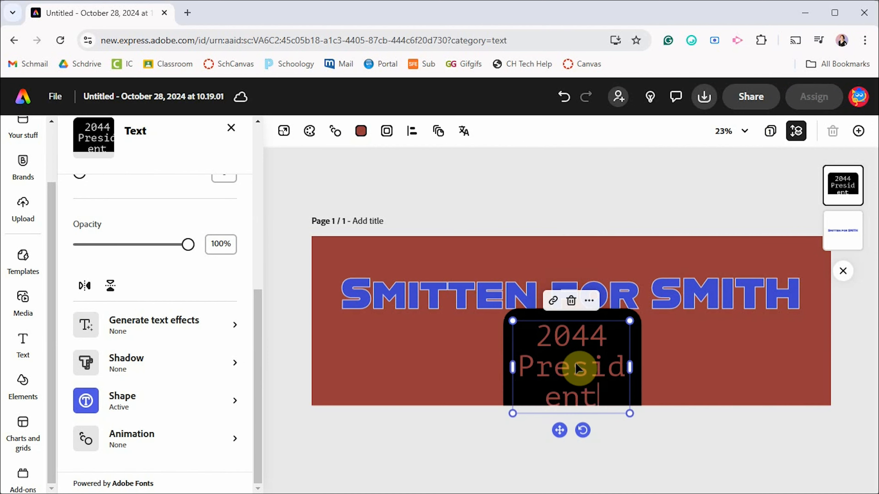
type("ial Candidate")
Widen the "2044 Presidential Candidate" text to span the banner below the headline on one line, in Alexa Std Regular at size 77.
left_click_drag(629, 394, 832, 392)
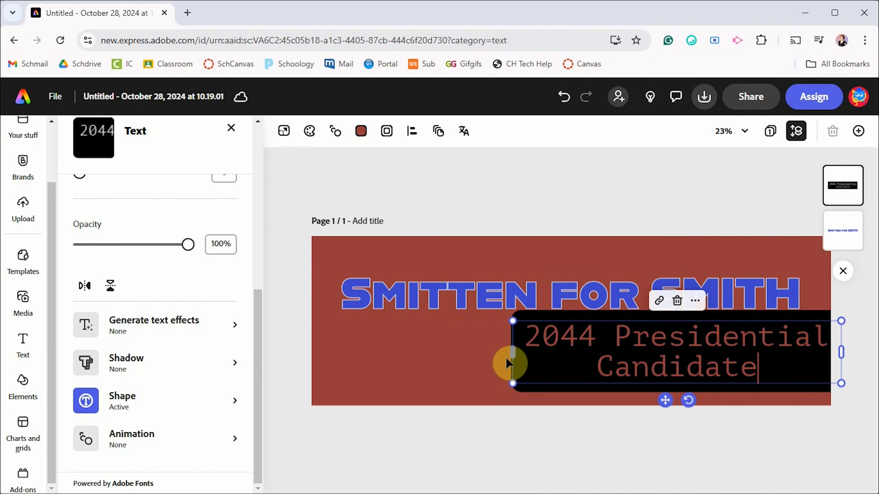
left_click_drag(506, 363, 323, 359)
left_click_drag(609, 359, 610, 337)
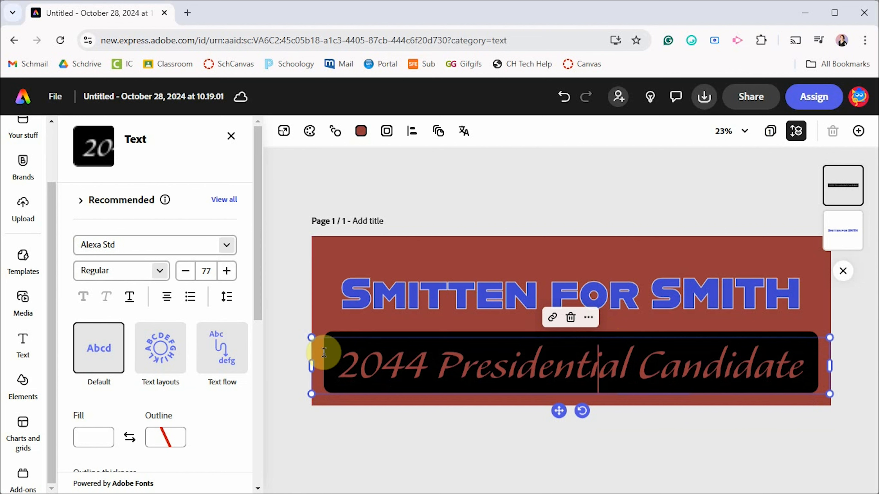
Select the whole "2044 Presidential Candidate" text and examine its custom fill colour settings.
left_click(335, 362)
left_click_drag(335, 361, 824, 365)
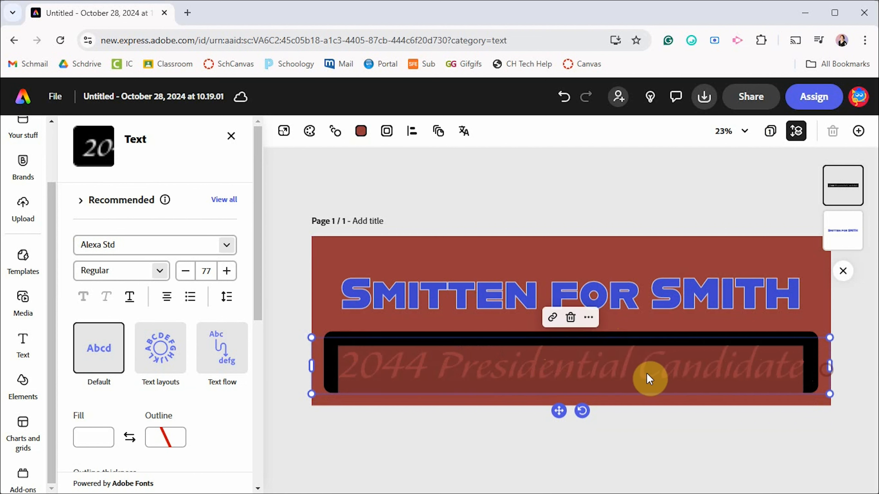
left_click(77, 440)
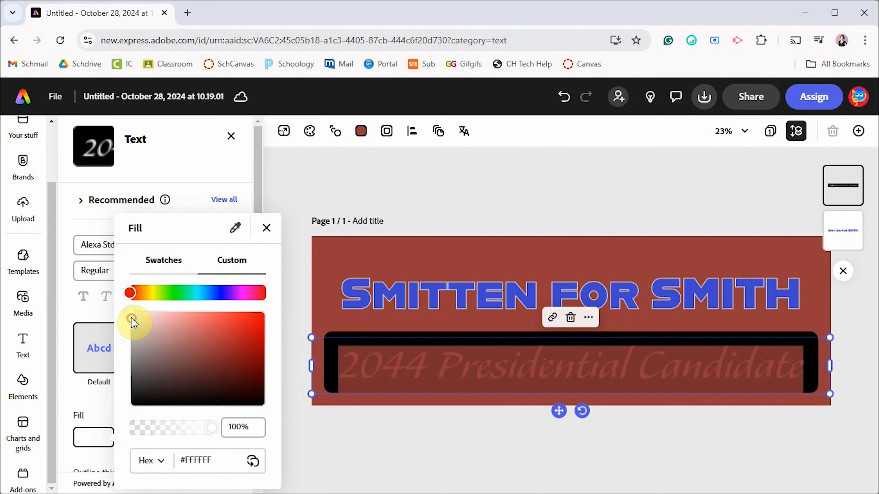
left_click(266, 228)
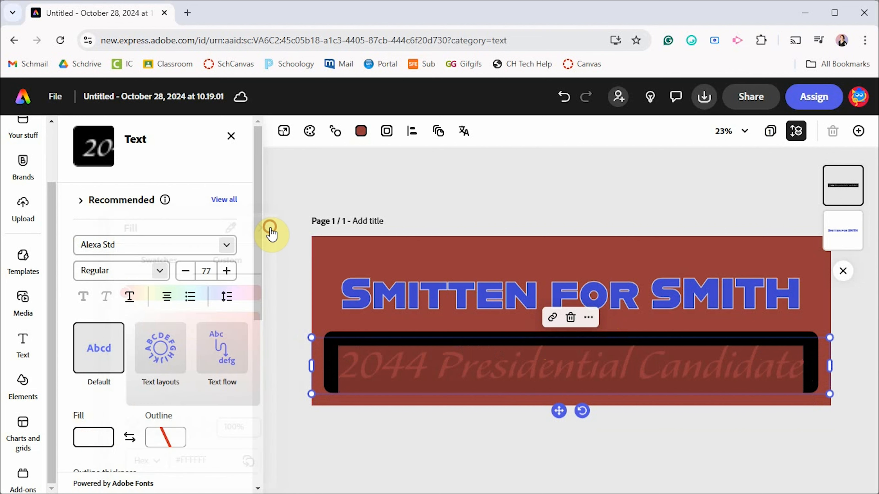
Apply the Fade entrance animation to the "2044 Presidential Candidate" text and collapse the timeline.
scroll(230, 423, "down", 2)
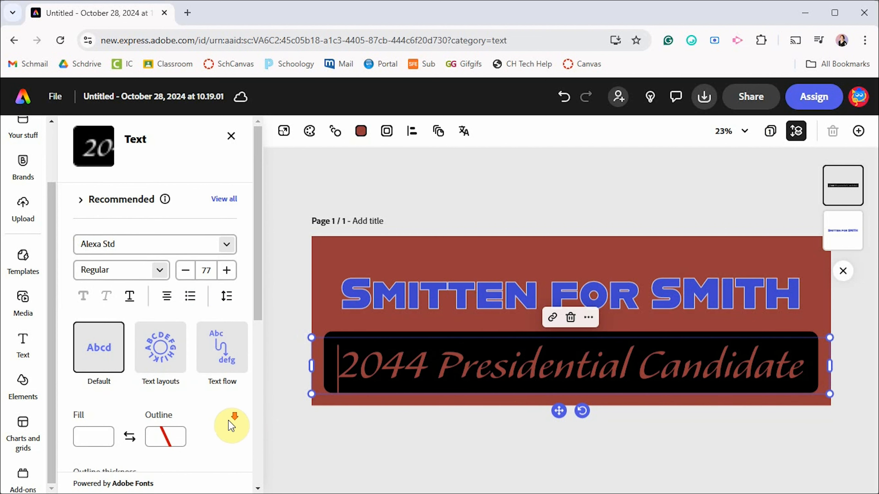
scroll(226, 420, "down", 4)
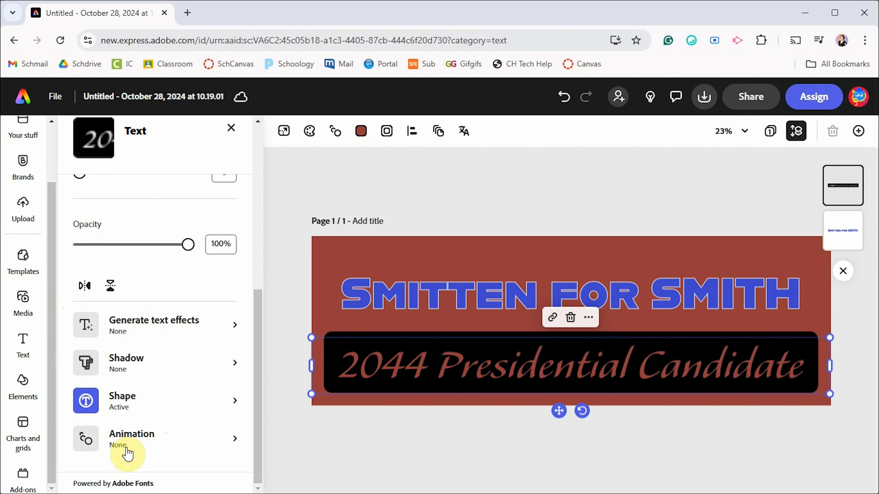
left_click(129, 449)
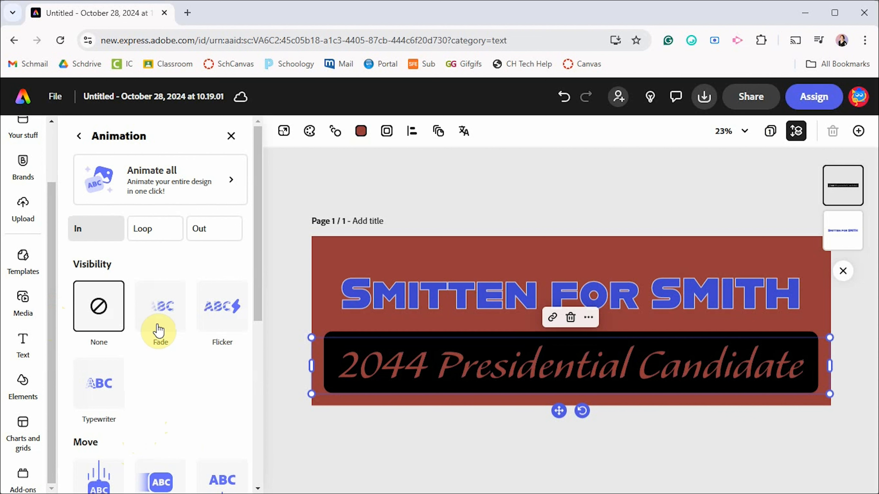
left_click(167, 312)
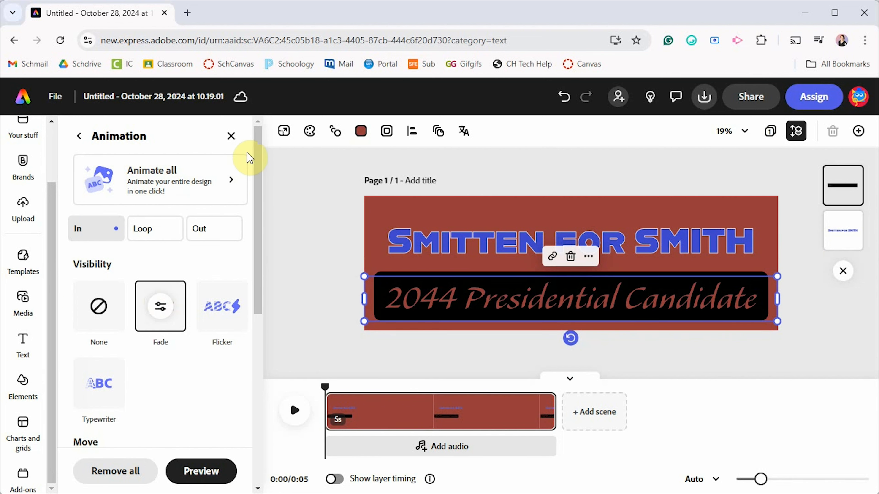
left_click(231, 136)
left_click(569, 379)
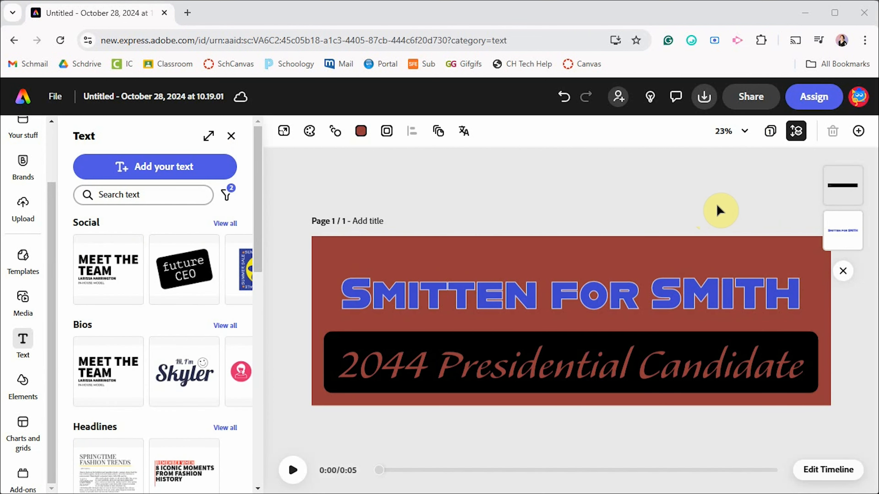
Delete the word "SMITH" from the blue "Smitten for SMITH" headline.
left_click(834, 187)
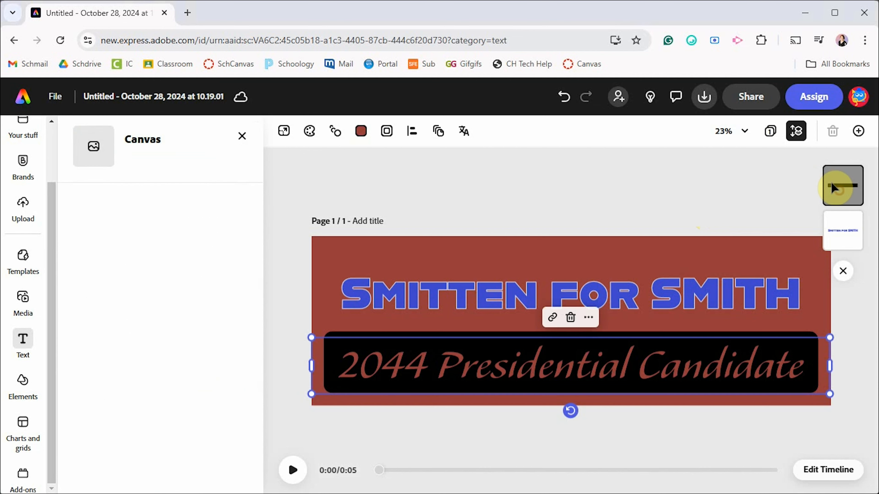
left_click(837, 229)
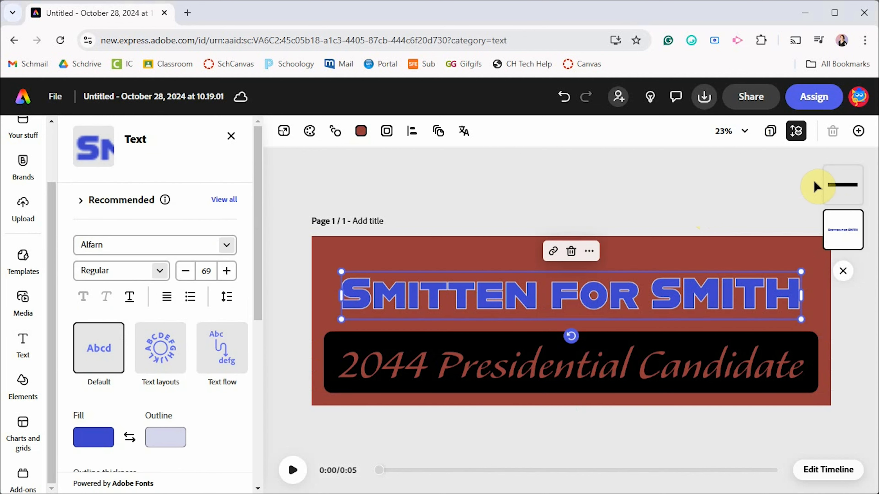
left_click(753, 283)
left_click_drag(642, 295, 802, 306)
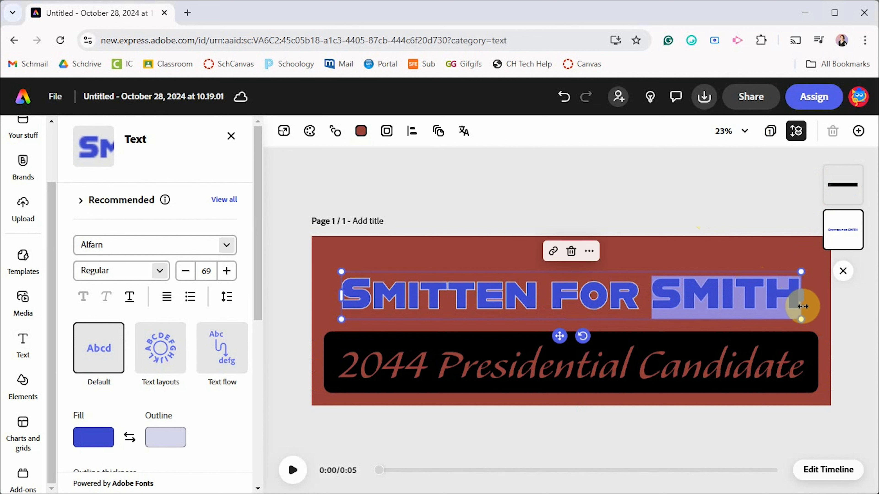
key("BackSpace")
Add a separate text object reading "SMITH" to the page.
mouse_move(178, 208)
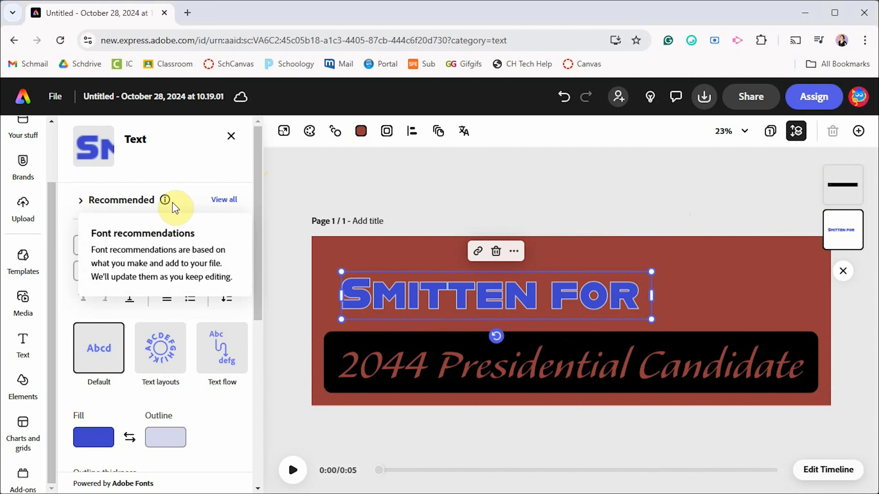
left_click(35, 335)
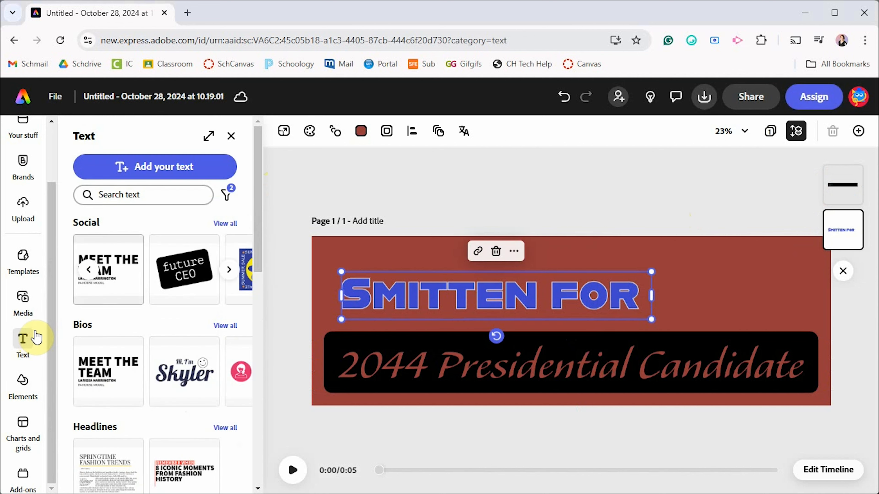
left_click(156, 167)
type("SMITH")
Generate an "American Flag" text effect for the new "SMITH" text and apply the fourth result.
scroll(164, 408, "down", 5)
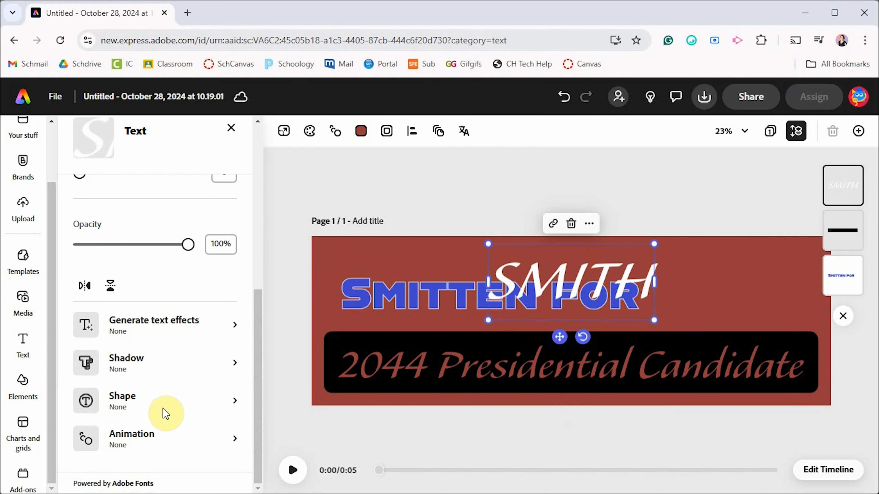
left_click(152, 330)
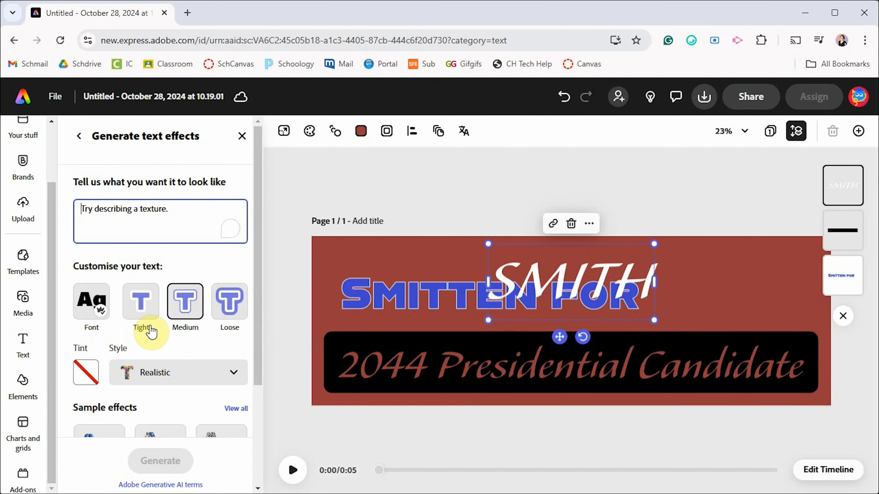
left_click(151, 213)
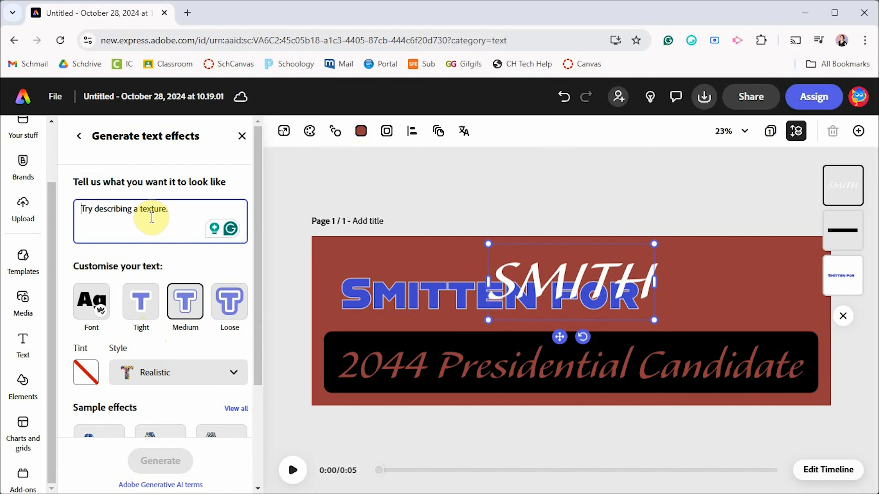
type("Amer")
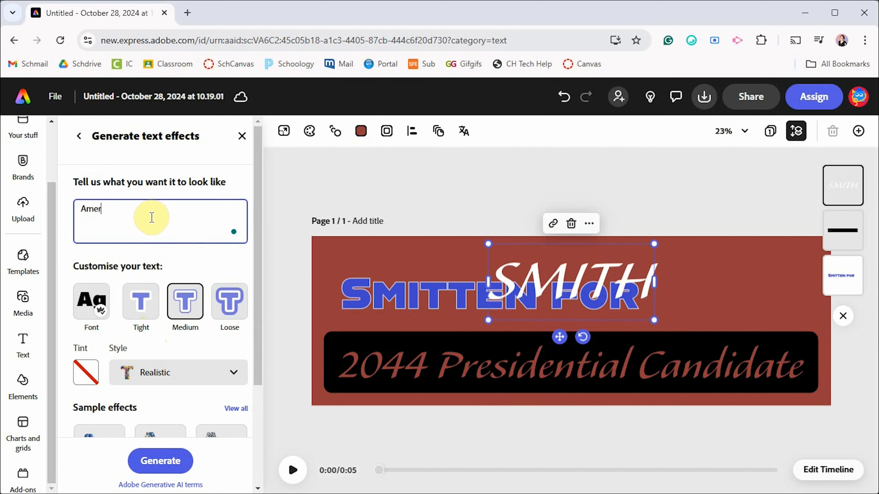
type("ican Flag")
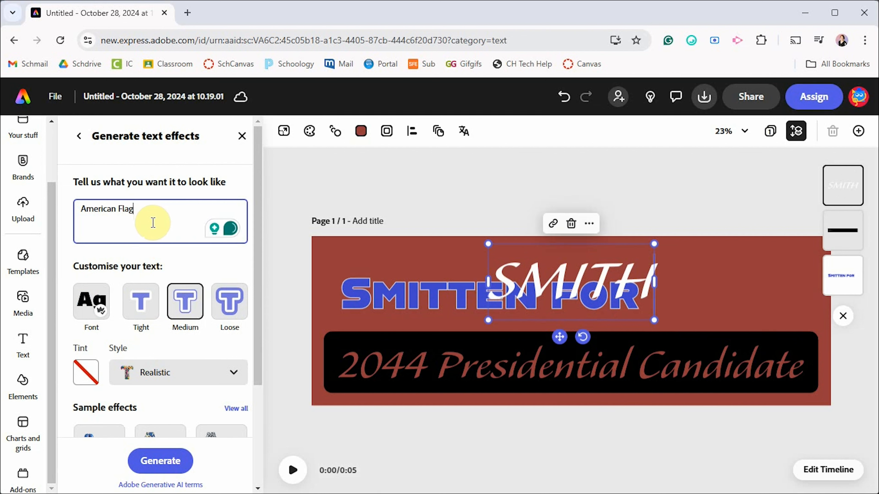
left_click(160, 461)
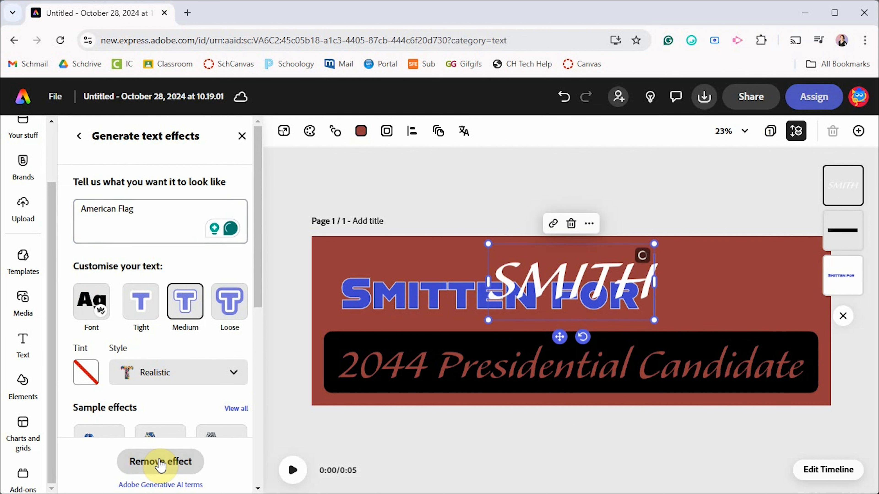
left_click(194, 274)
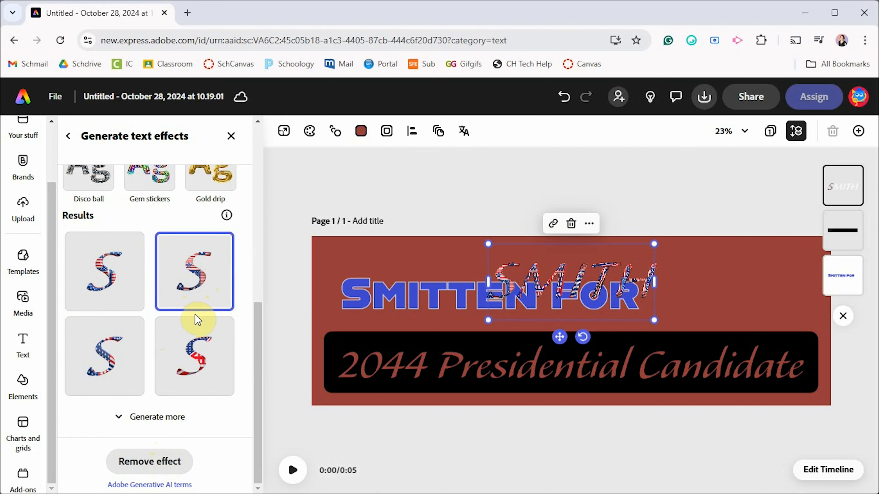
left_click(208, 356)
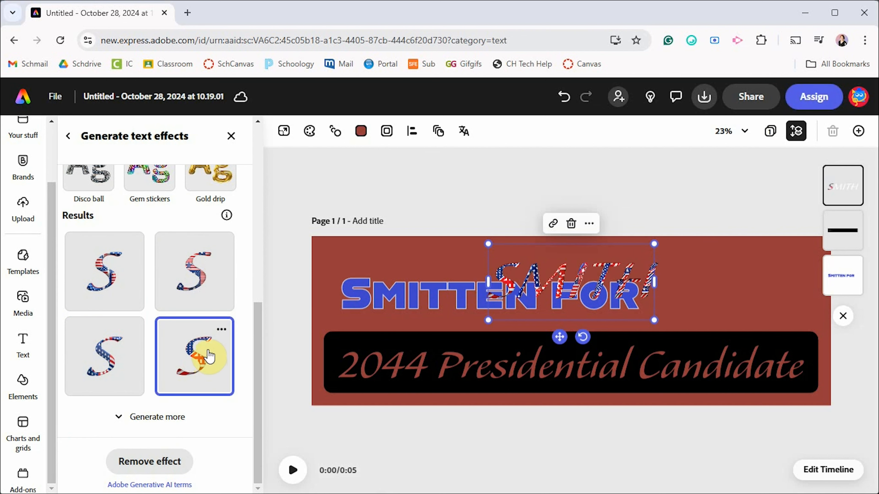
Change the "SMITH" text effect's style to Embellished and its font to Vortice.
scroll(209, 355, "up", 5)
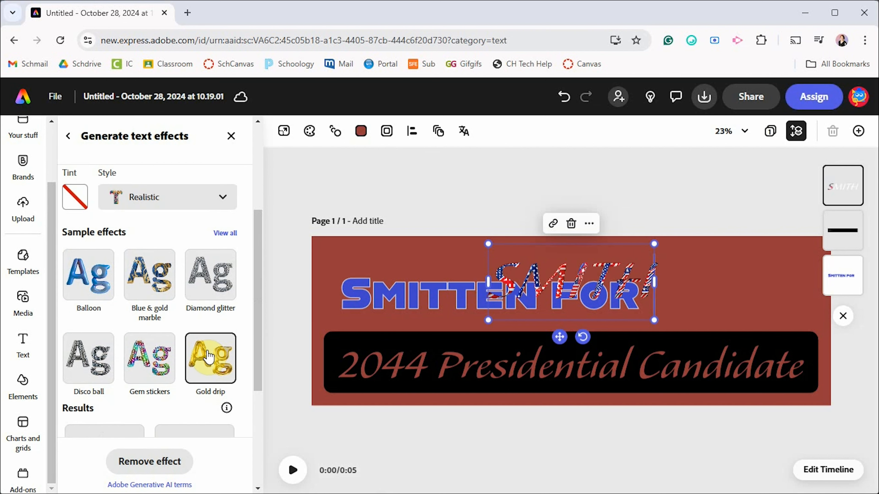
left_click(190, 266)
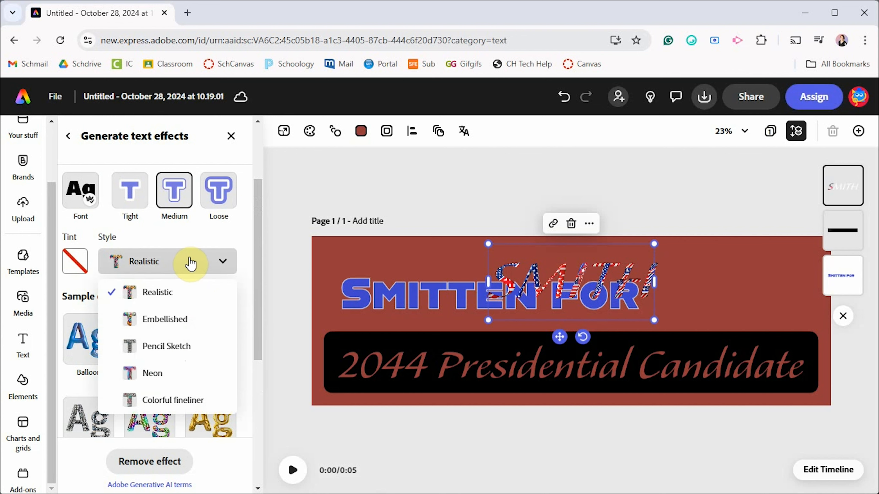
left_click(165, 319)
scroll(166, 232, "up", 3)
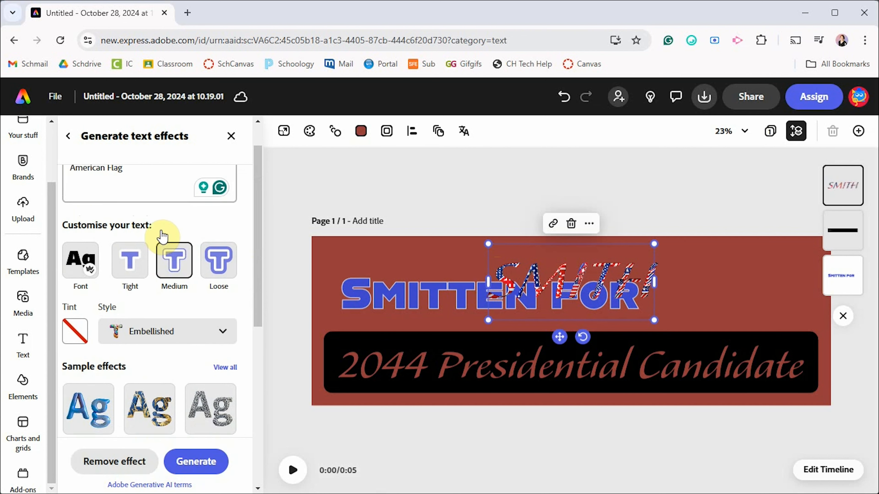
left_click(90, 313)
left_click(100, 125)
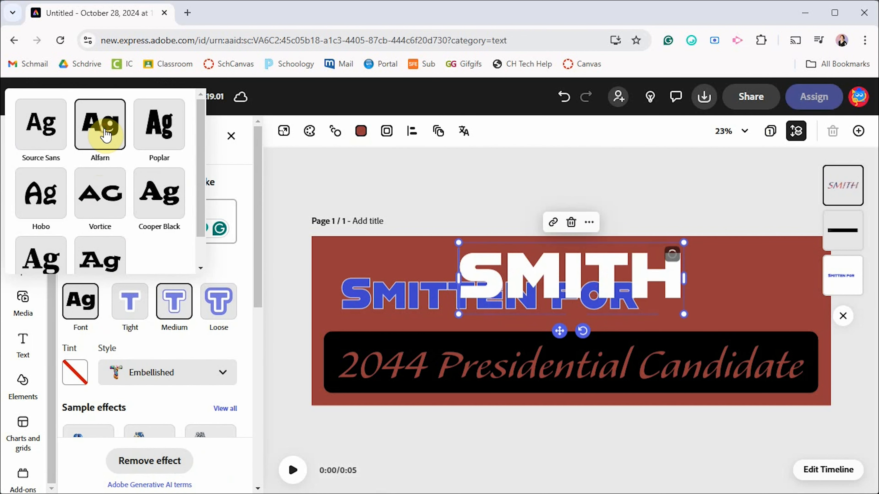
Stack the texts with "Smitten for" at the banner's upper edge, "SMITH" beneath it and the black candidate text at the lower edge.
left_click(372, 288)
left_click_drag(372, 289, 430, 263)
left_click(551, 296)
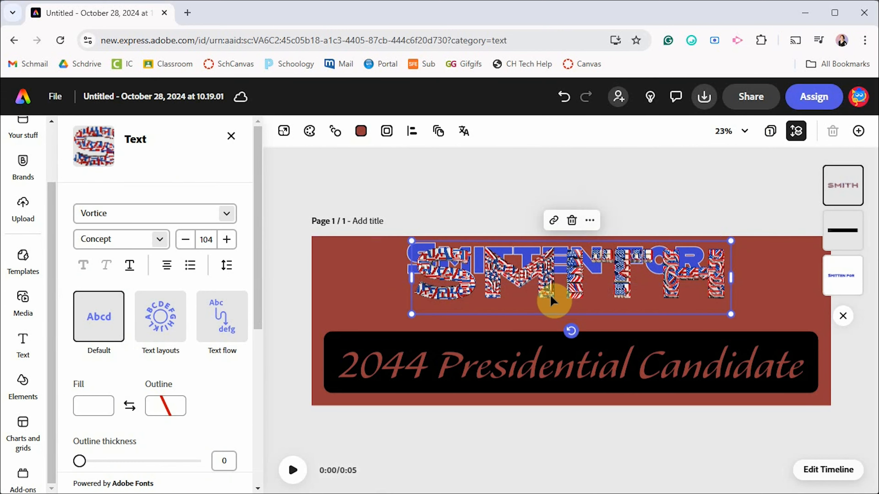
left_click_drag(572, 288, 575, 319)
left_click_drag(575, 381, 571, 392)
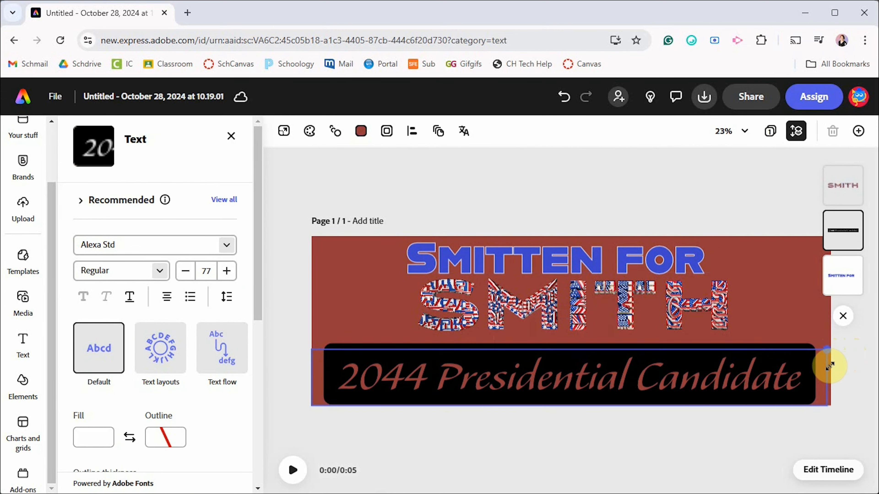
Shrink and centre the black "2044 Presidential Candidate" text near the lower edge, and position "SMITH" just above it.
left_click_drag(829, 405, 736, 406)
left_click_drag(533, 381, 584, 379)
mouse_move(624, 310)
left_mouse_down()
mouse_move(607, 318)
mouse_move(617, 322)
left_mouse_up()
Reduce the "Smitten for" text to size 55 and centre it directly above "SMITH".
left_click(600, 268)
left_click_drag(716, 237, 654, 247)
left_click_drag(546, 272, 567, 273)
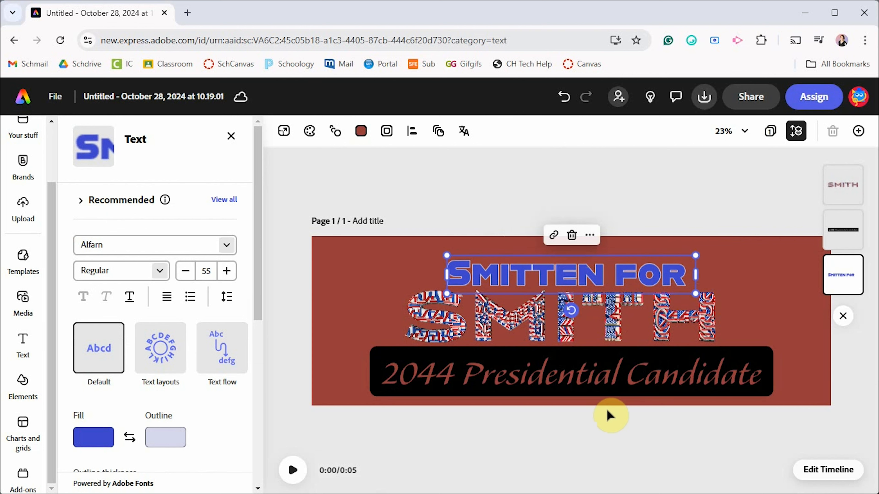
Add the grey rounded rectangle shape with a black outline to the banner.
left_click(22, 384)
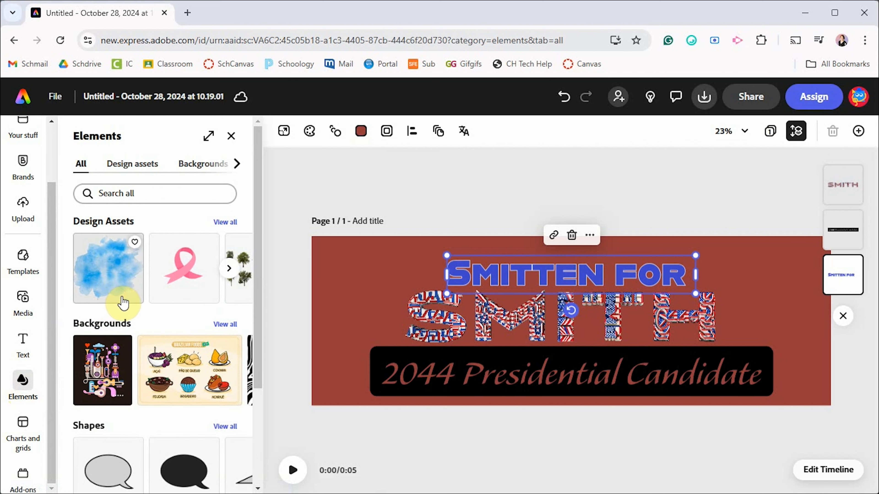
scroll(142, 341, "down", 4)
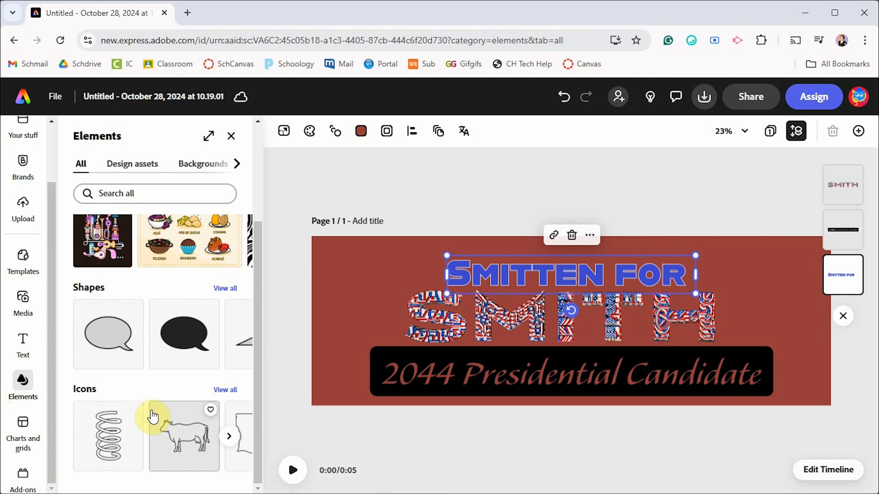
left_click(225, 289)
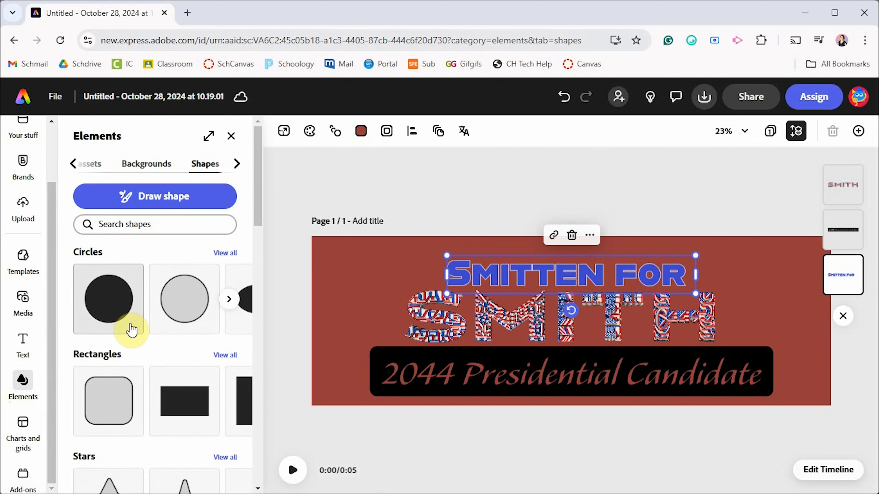
left_click(109, 404)
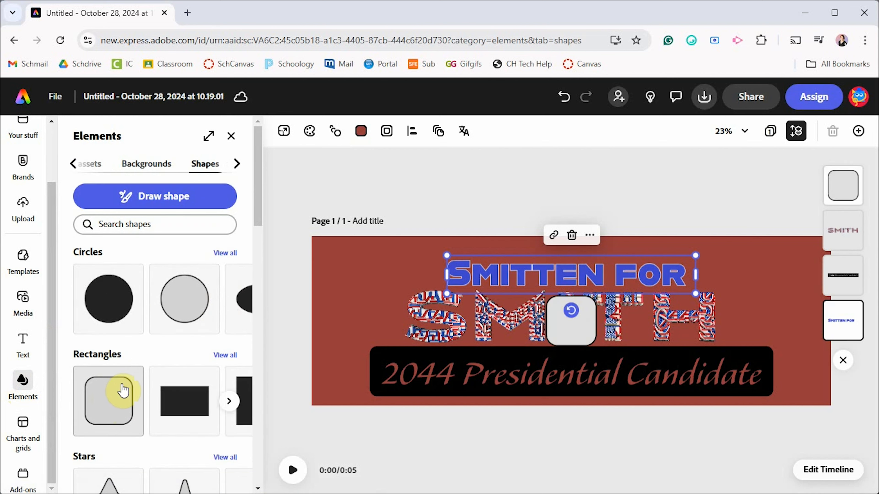
Stretch the rounded rectangle over the entire banner and send it to the back behind the texts.
left_click(560, 316)
left_click_drag(546, 296, 311, 293)
left_click_drag(453, 345, 457, 406)
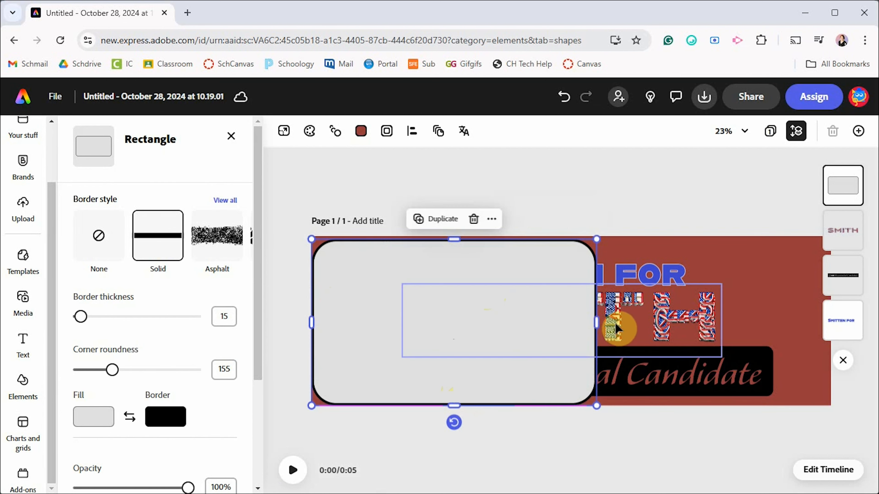
left_click_drag(597, 325, 830, 304)
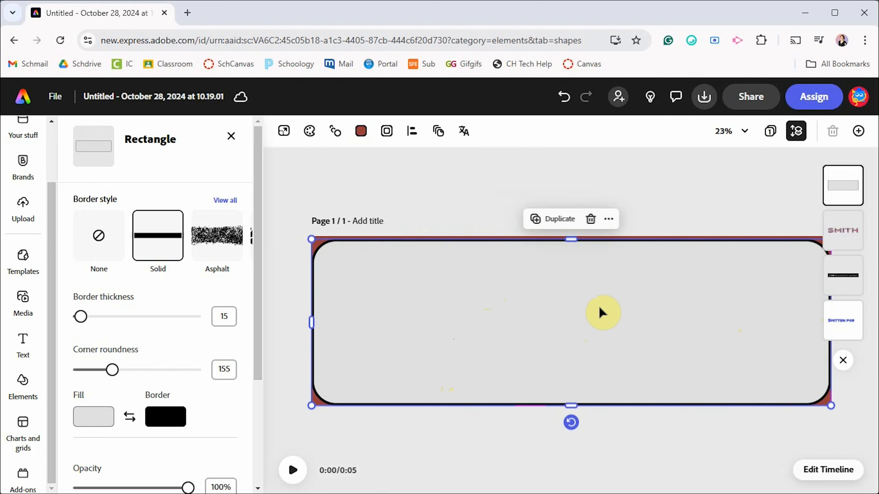
left_click_drag(568, 249, 567, 245)
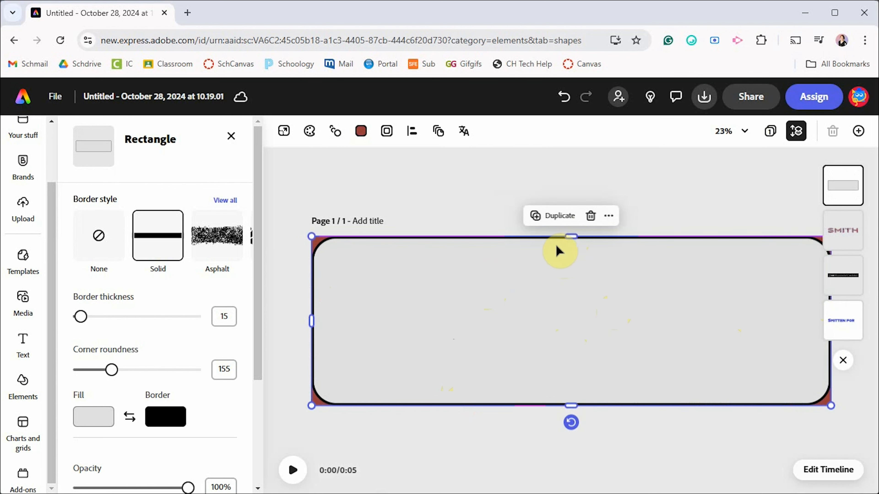
right_click(556, 245)
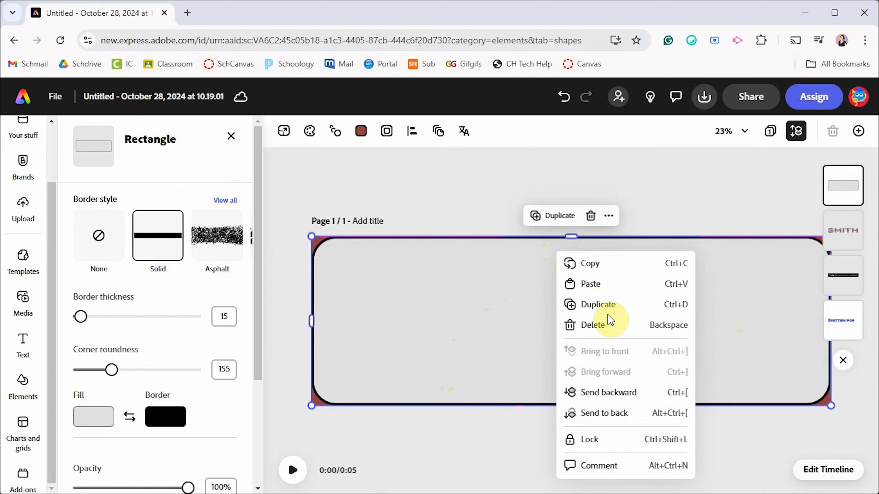
left_click(622, 413)
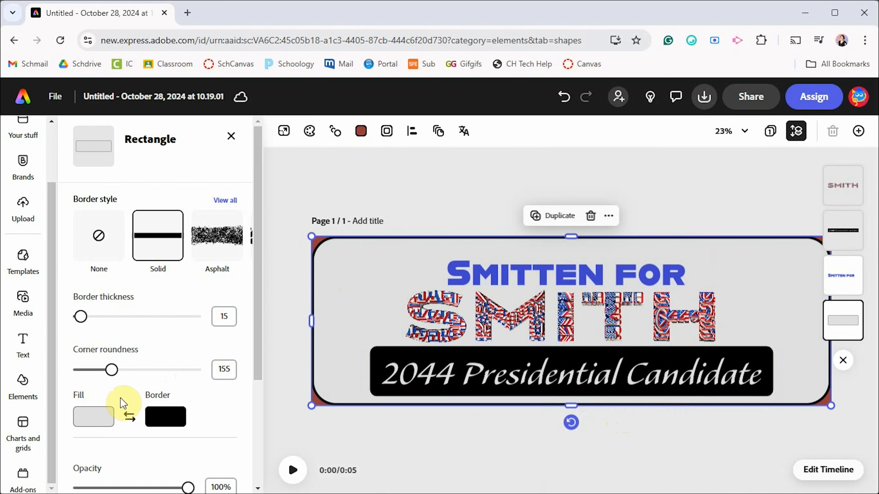
Remove the rectangle's fill and give it a thicker white border.
left_click(91, 417)
left_click(196, 332)
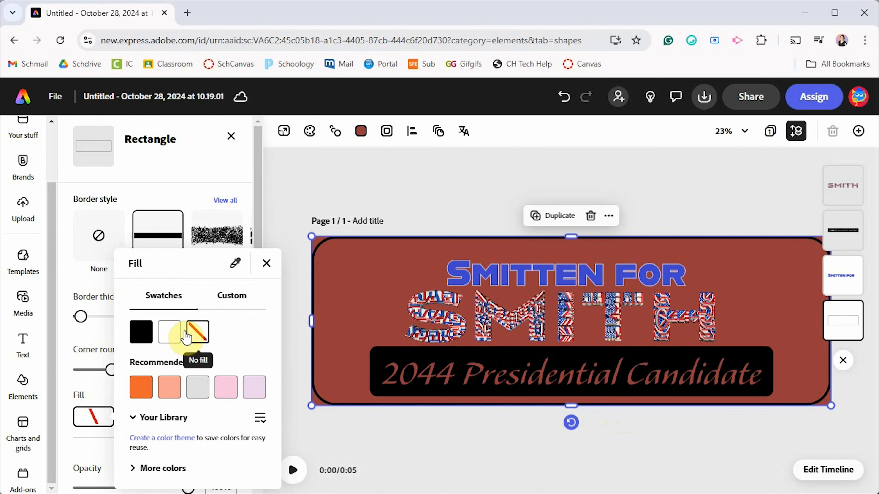
left_click(109, 393)
left_click(164, 416)
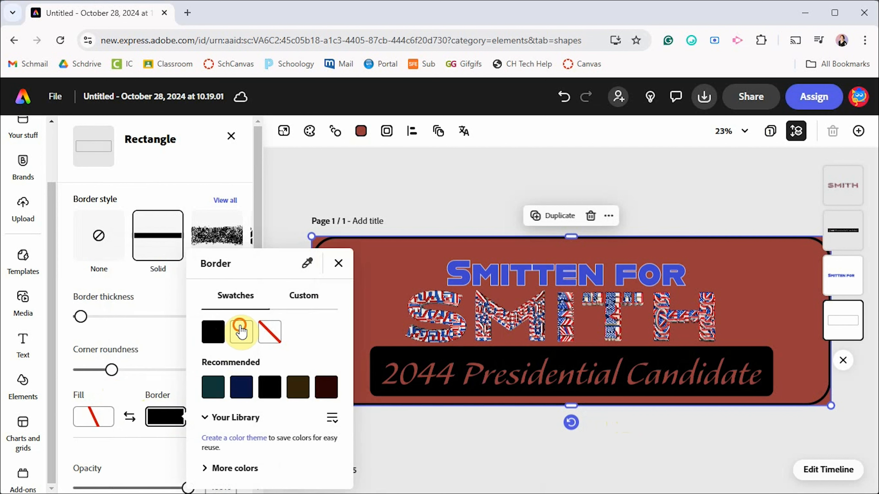
left_click(235, 335)
left_click(110, 387)
left_click_drag(78, 325, 89, 324)
left_click(320, 249)
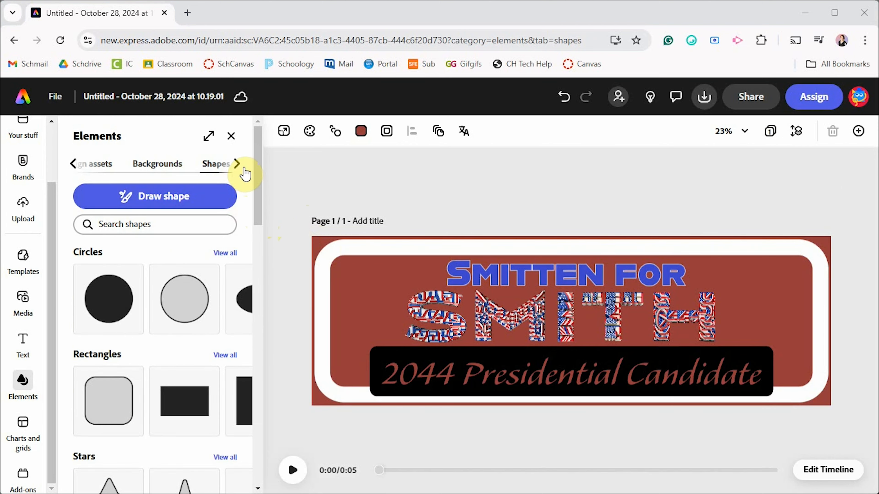
Search the icons for "flag" and look through the designs on offer.
left_click(221, 165)
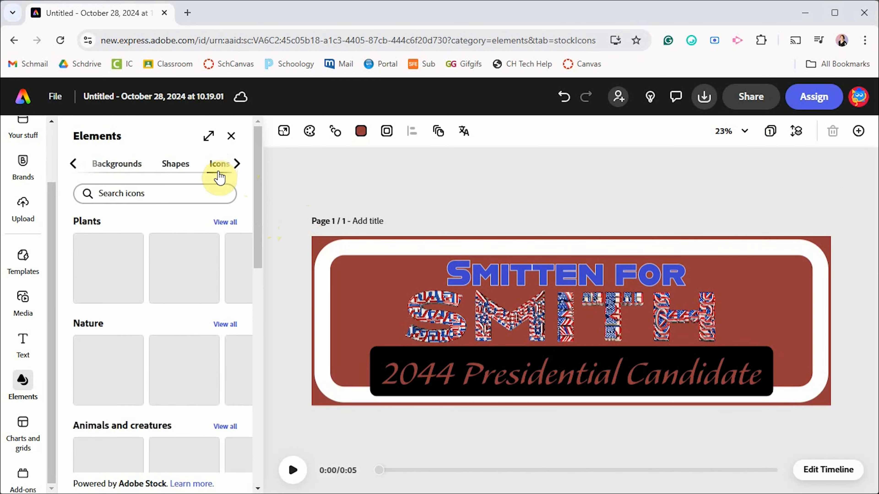
left_click(187, 198)
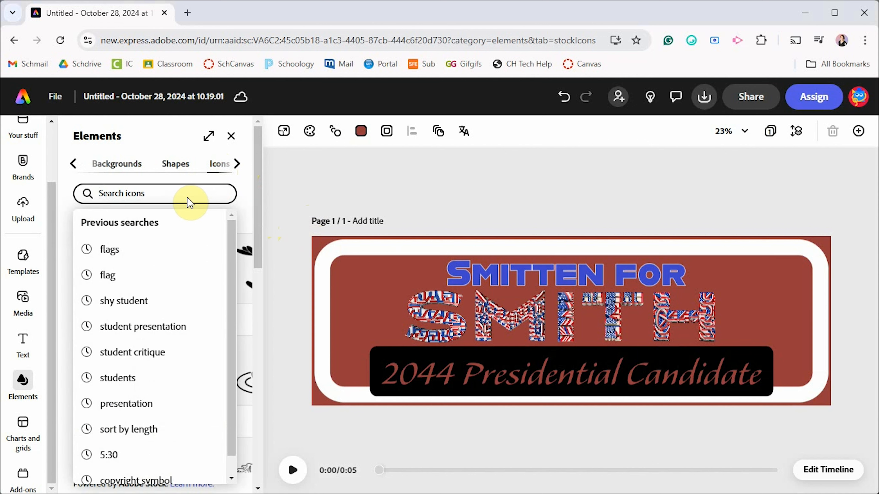
type("flag")
key("Return")
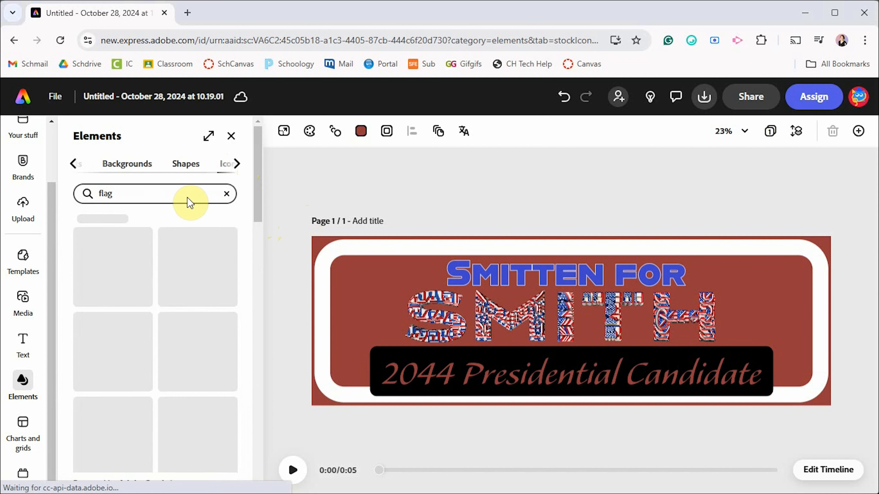
scroll(201, 341, "down", 1)
scroll(202, 341, "down", 5)
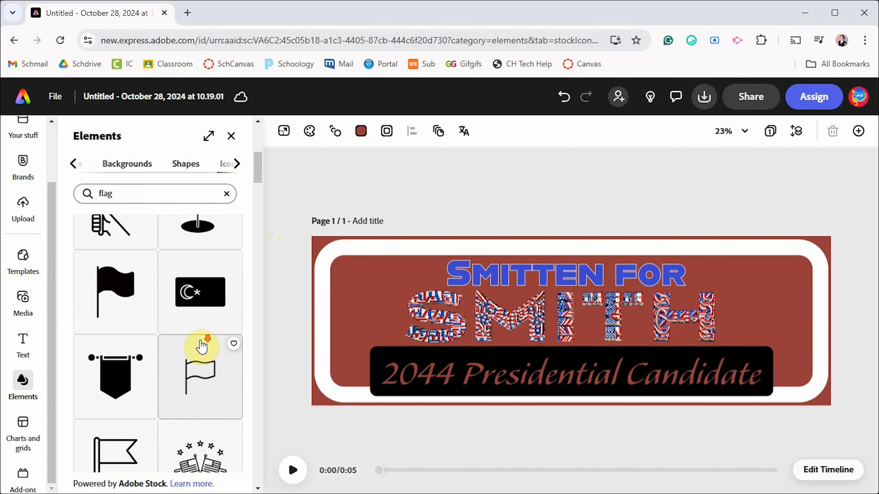
scroll(200, 400, "up", 6)
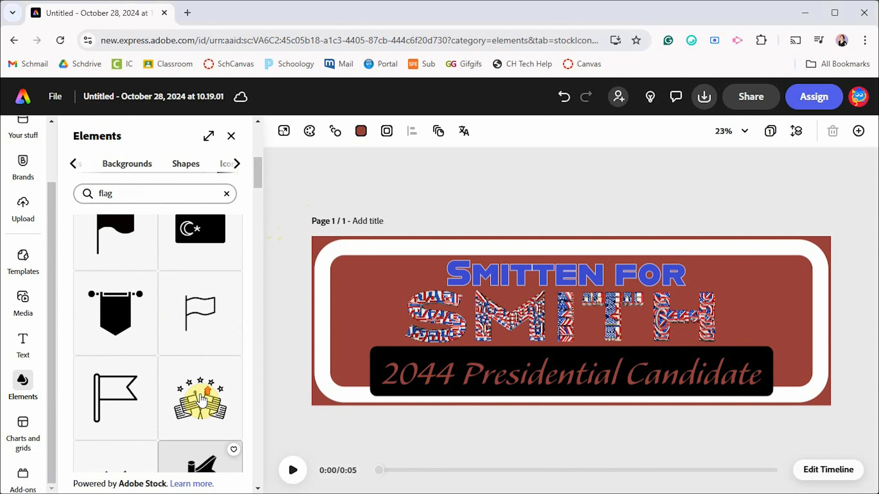
Search the icons for "waves", add the four bold wavy lines and place them to the left of "SMITH".
left_click(163, 194)
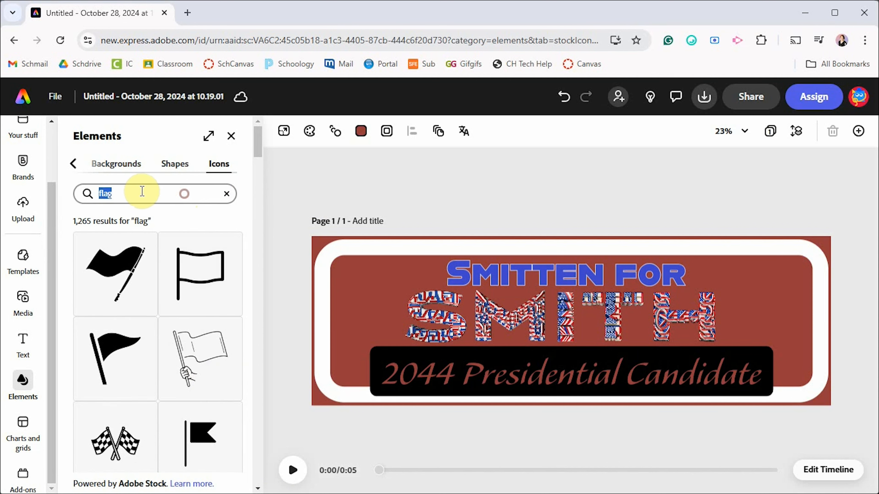
type("waves")
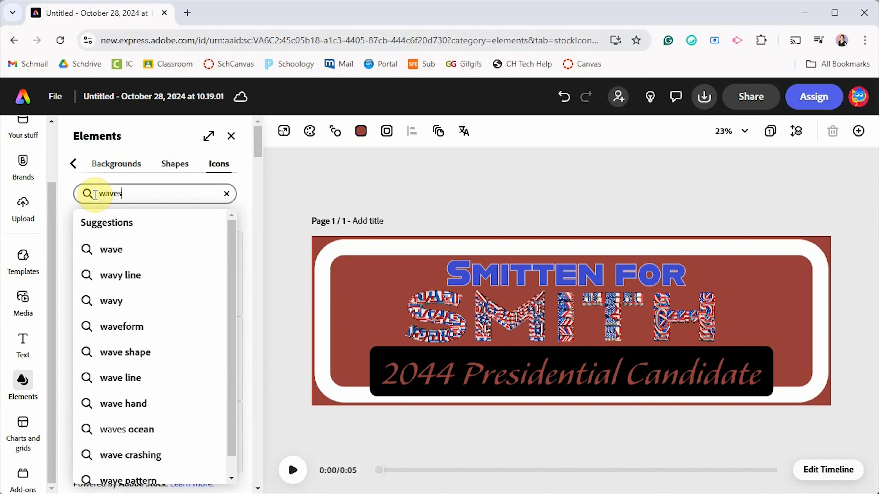
key("Return")
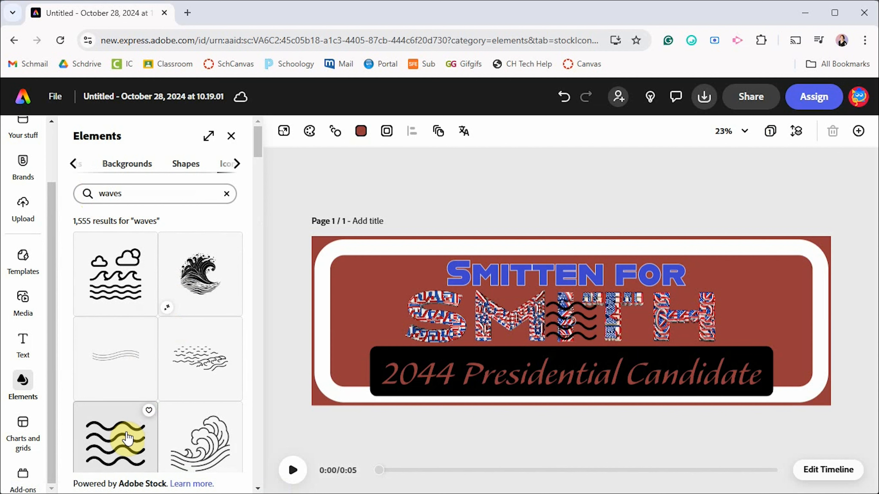
left_click_drag(556, 327, 358, 300)
Change the wave icon's fill from black to a very light grey.
left_click(92, 233)
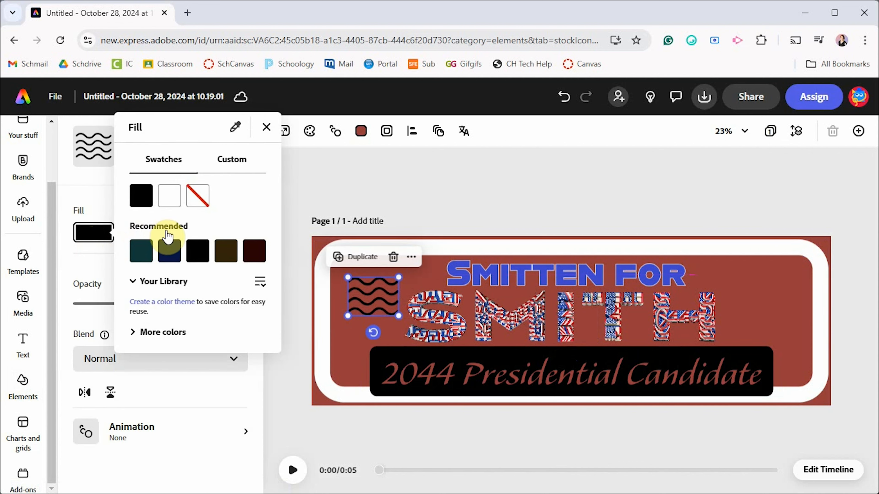
left_click(163, 332)
left_click(147, 327)
left_click(277, 97)
Duplicate the light wave icon and place the copy slightly below the original so their lines alternate.
left_click(369, 263)
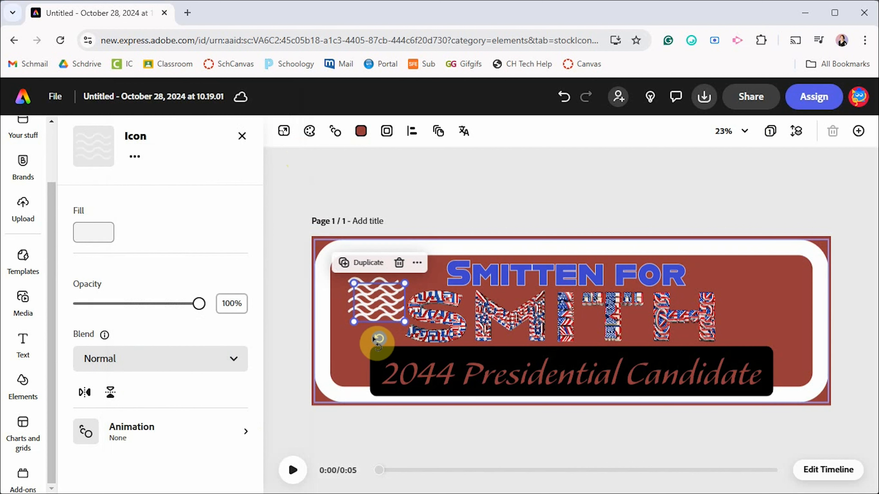
left_click(369, 318)
left_click_drag(375, 326, 369, 324)
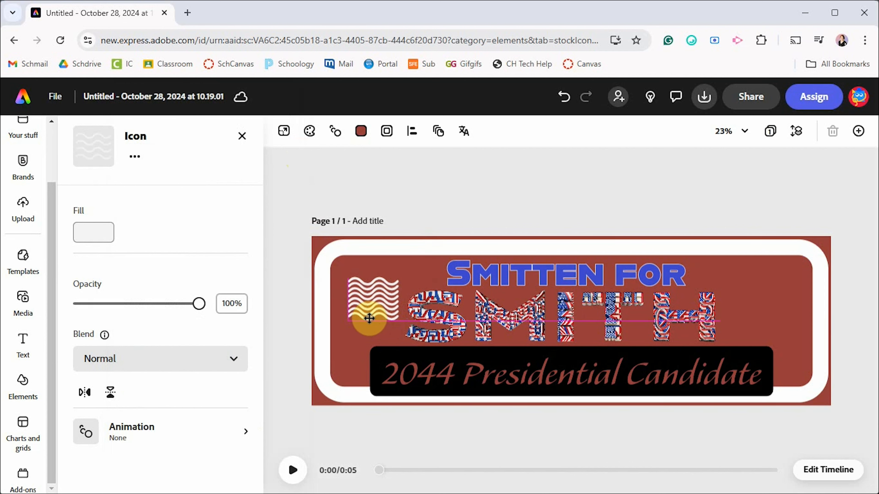
Fill the duplicated wave icon with bright red.
left_click(85, 232)
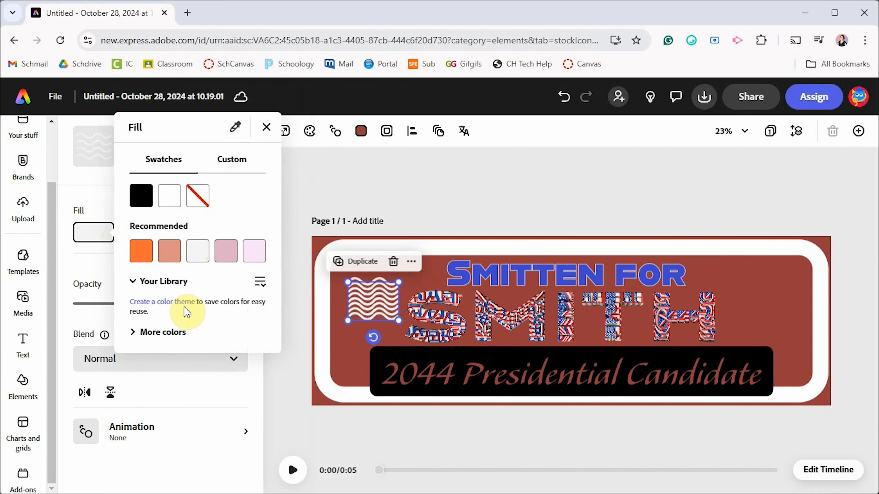
left_click(187, 331)
scroll(189, 337, "down", 4)
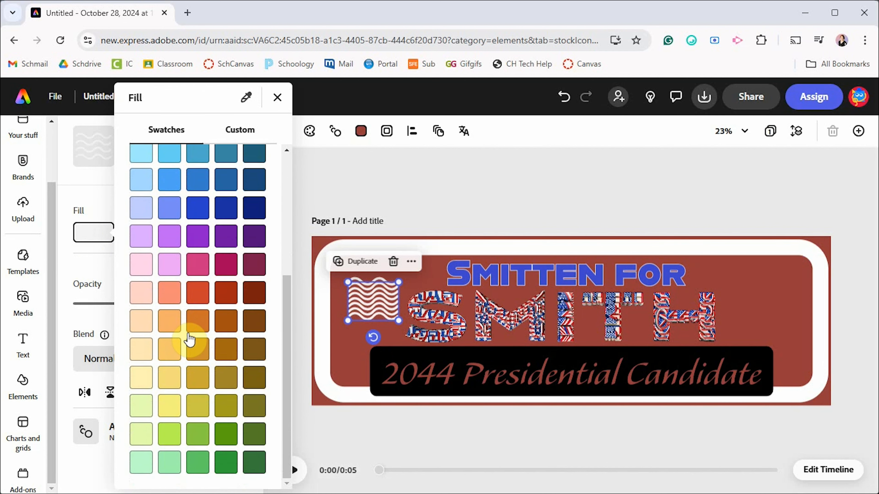
scroll(189, 335, "up", 2)
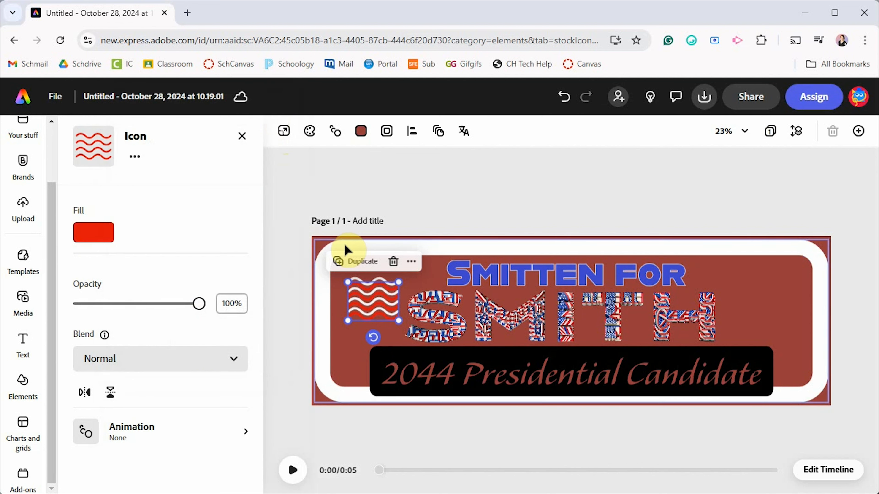
Select the red and light wave icons together and group them.
key("Up")
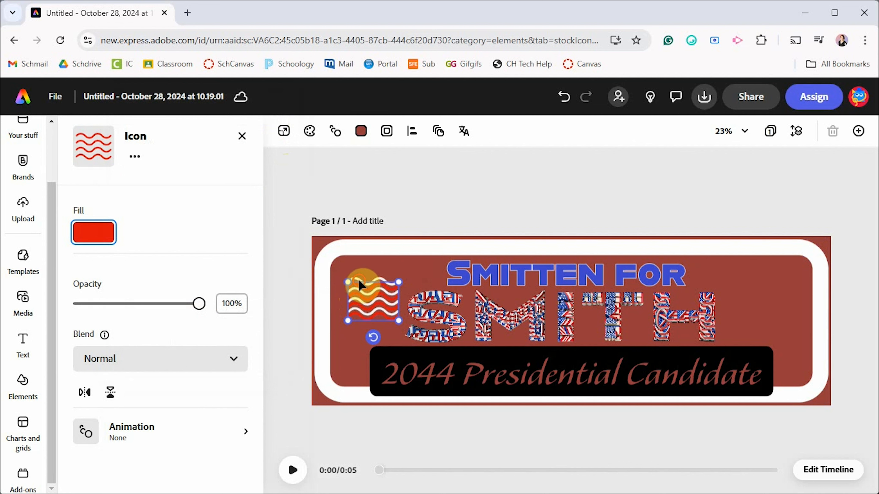
key("Escape")
left_click(359, 278)
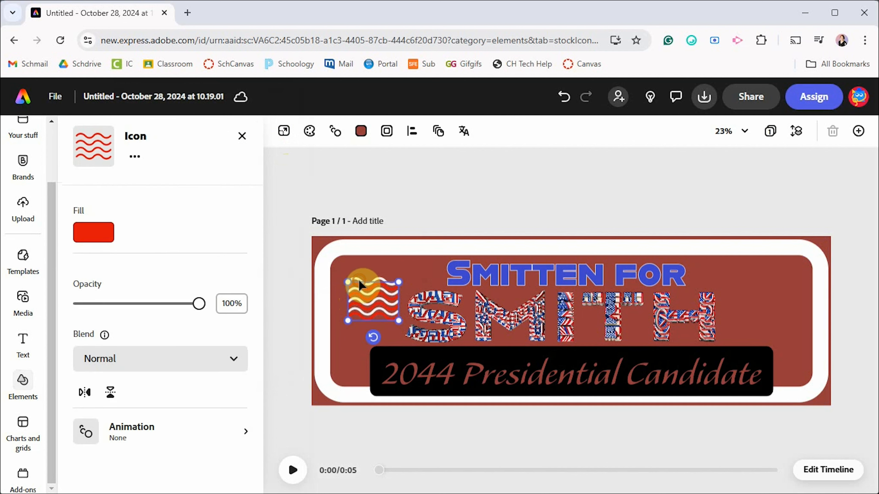
left_click(359, 275, "shift")
left_click(363, 256)
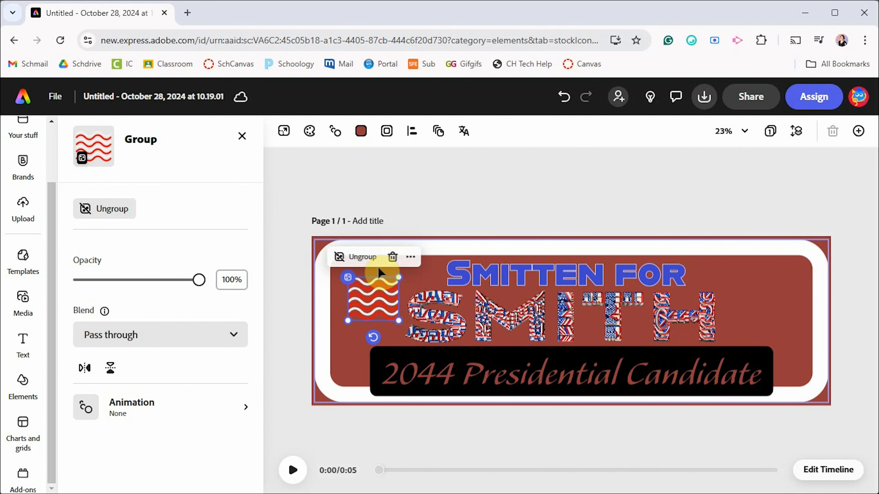
Tilt the wave group counterclockwise, shrink it and place it in the banner's upper-left corner inside the white border.
left_click_drag(373, 337, 387, 336)
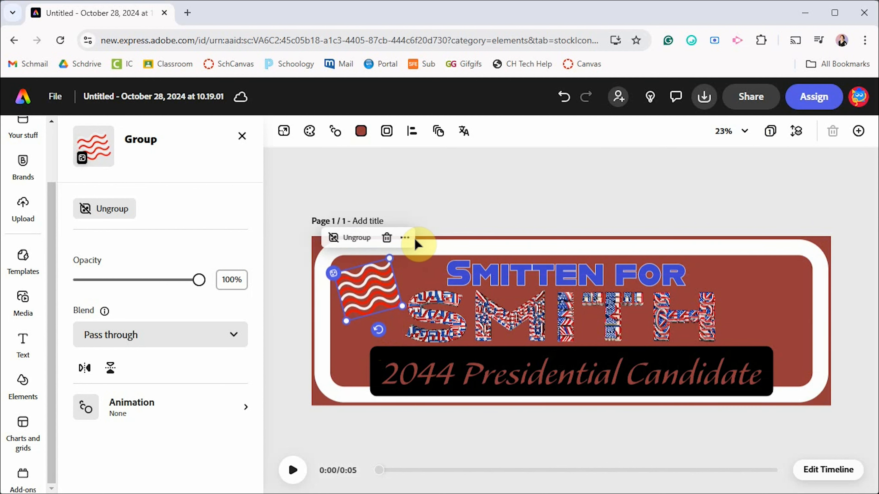
left_click(436, 177)
left_click(382, 299)
left_click_drag(399, 304, 379, 293)
left_click_drag(357, 289, 359, 293)
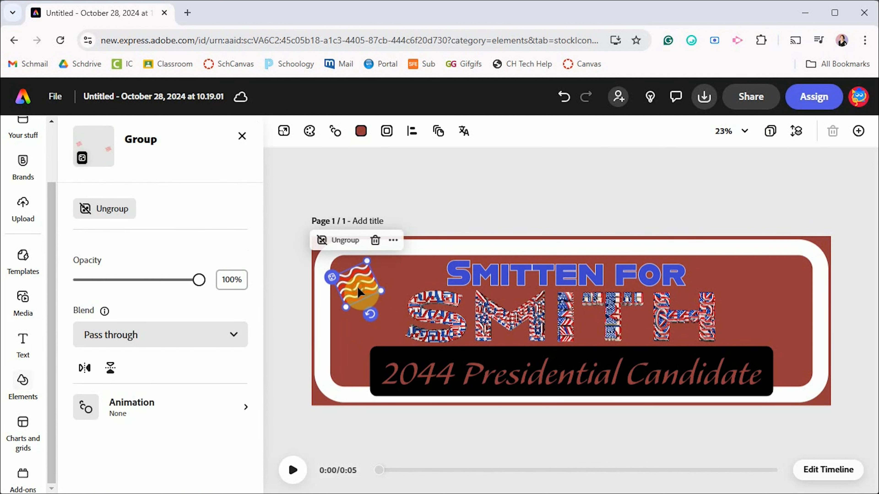
Paste a copy of the wave group in the banner's upper-right corner and tilt it the opposite way.
left_click(393, 241)
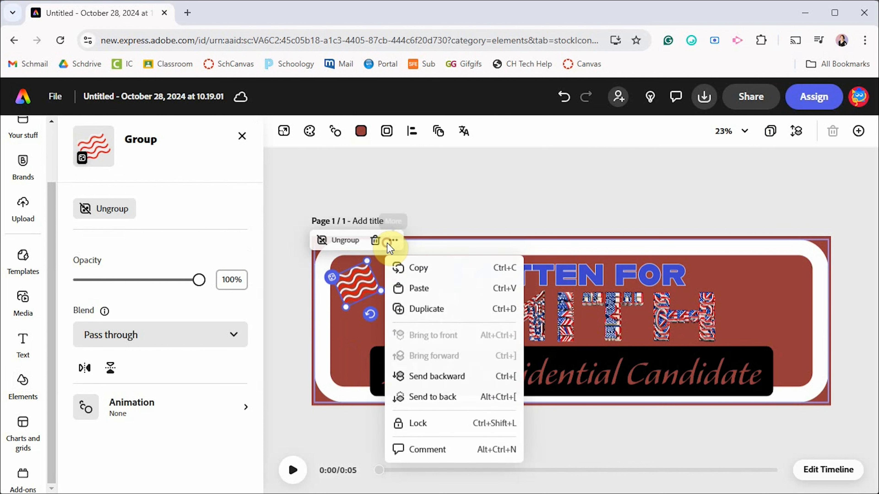
left_click(417, 269)
key("ctrl+v")
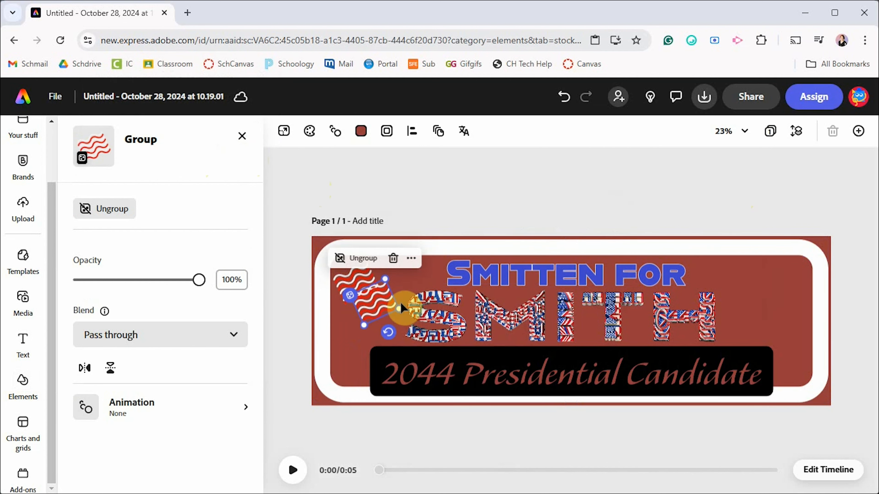
left_click_drag(373, 308, 767, 289)
left_click_drag(798, 318, 763, 315)
left_click_drag(785, 288, 793, 287)
left_click(767, 192)
Shrink the "2044 Presidential Candidate" text to size 49 so it fits inside the white border.
left_click(699, 364)
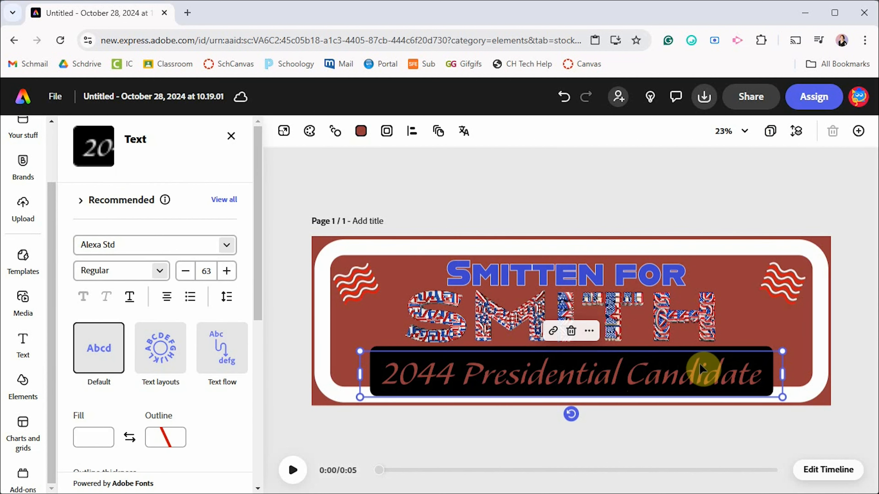
left_click_drag(781, 395, 696, 339)
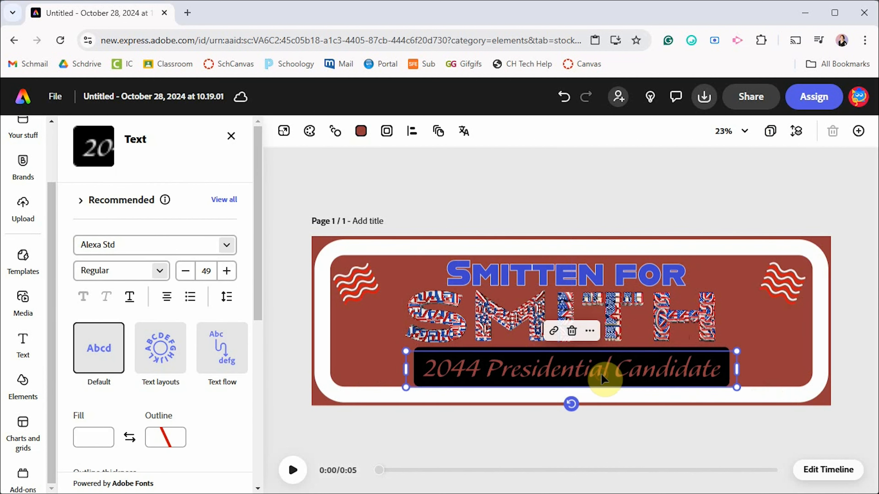
Change the "2044 Presidential Candidate" text to the Adobe Handwriting font in the Ernie style and widen its text box to fit one line.
left_click(225, 247)
scroll(224, 369, "down", 5)
left_click(224, 376)
left_click(225, 245)
left_click(222, 377)
left_click_drag(406, 369, 304, 369)
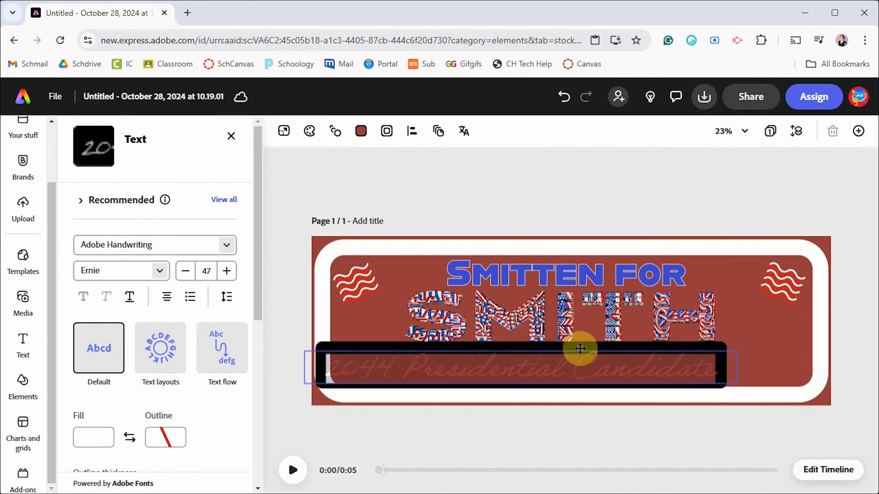
Centre the "2044 Presidential Candidate" text beneath SMITH and enlarge the flag-patterned SMITH text.
left_click_drag(579, 349, 634, 354)
left_click(720, 317)
left_click(598, 188)
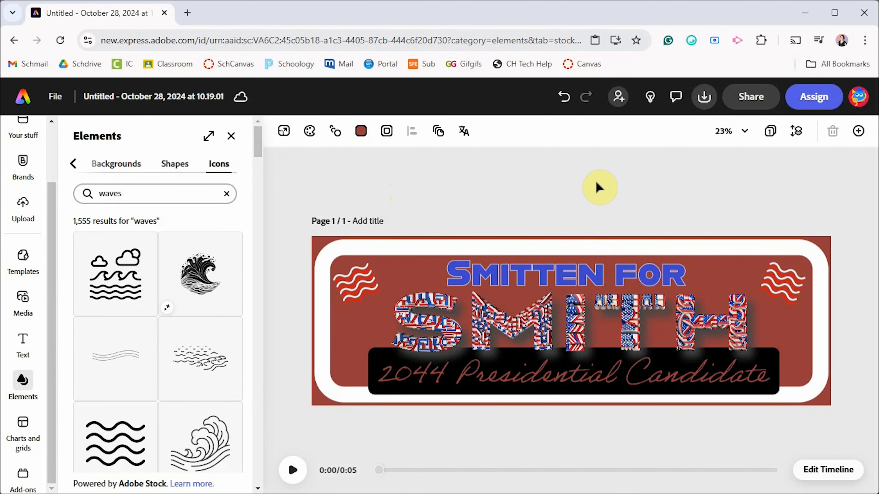
Review the file's sharing options, including access, posting and storage destinations, and close them.
left_click(753, 98)
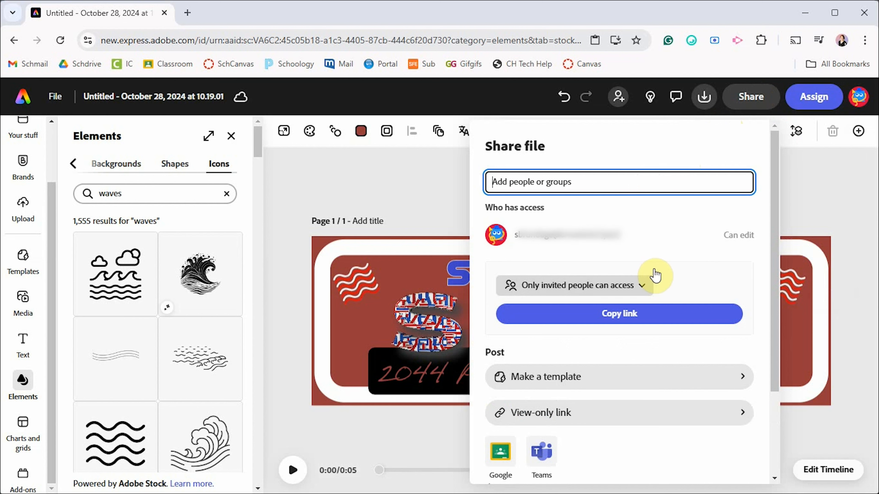
scroll(655, 275, "down", 3)
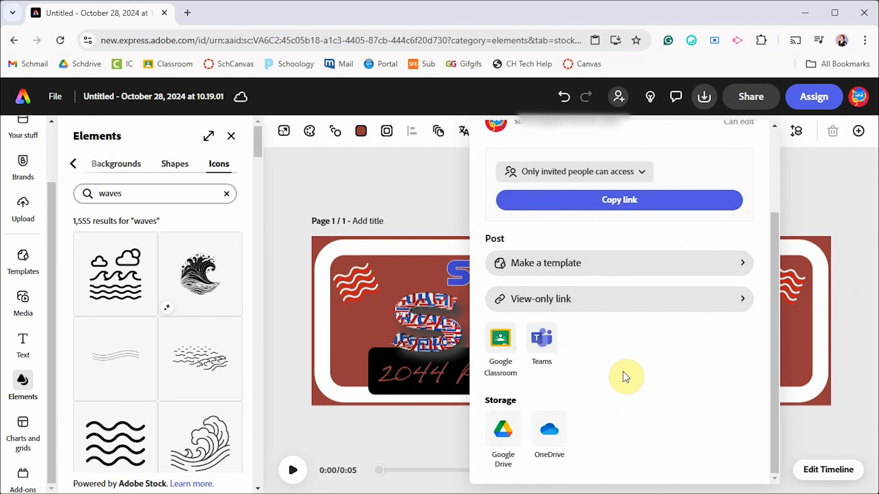
left_click(808, 167)
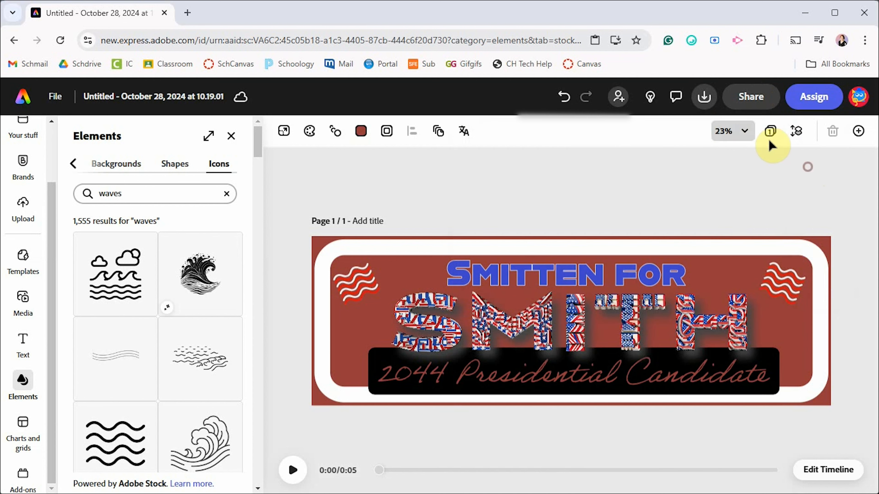
Check the available download formats and download the banner as MP4 at the Custom (Original size) video resolution.
left_click(703, 99)
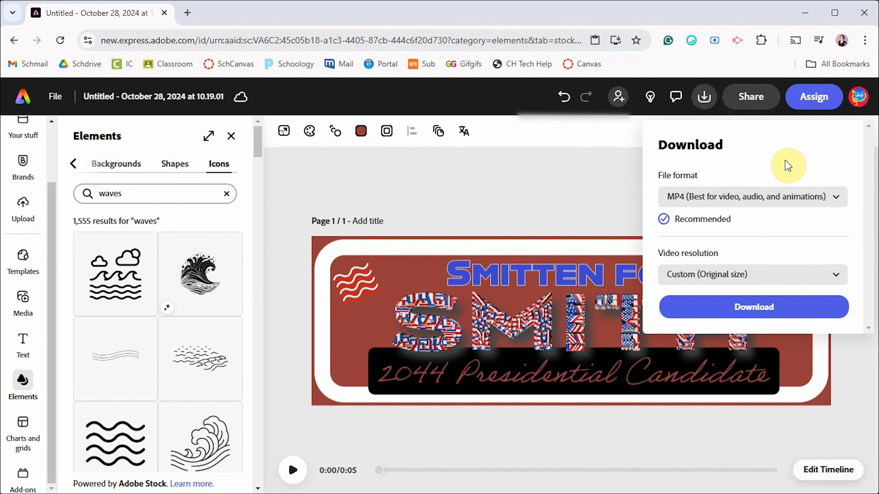
left_click(830, 200)
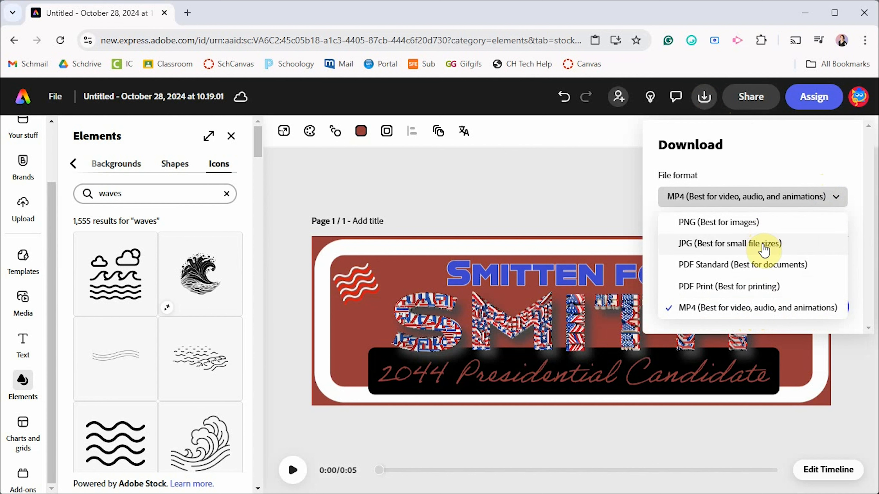
left_click(629, 201)
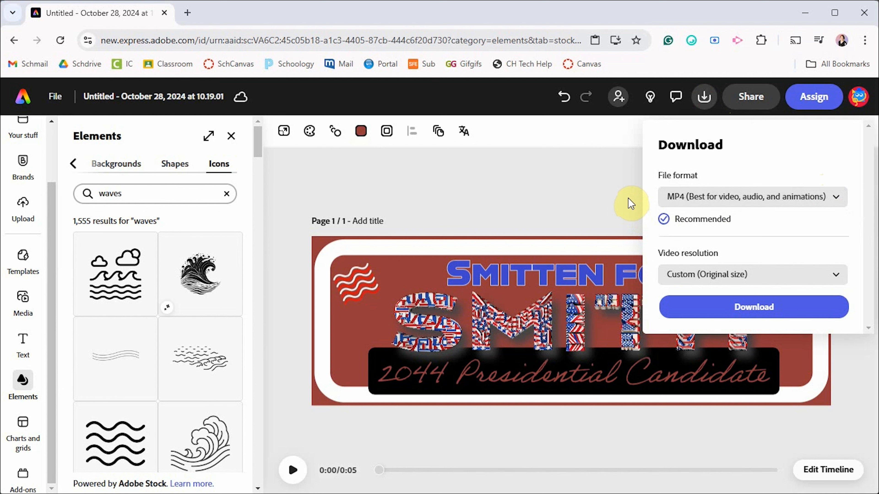
left_click(732, 309)
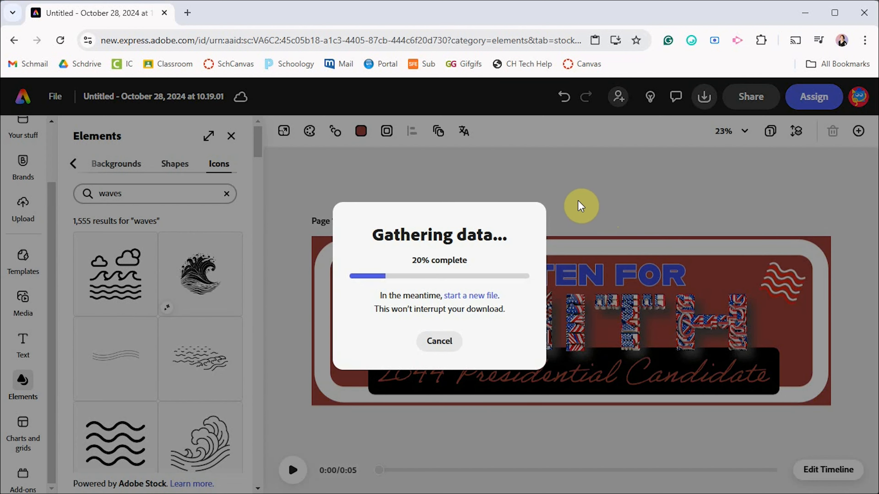